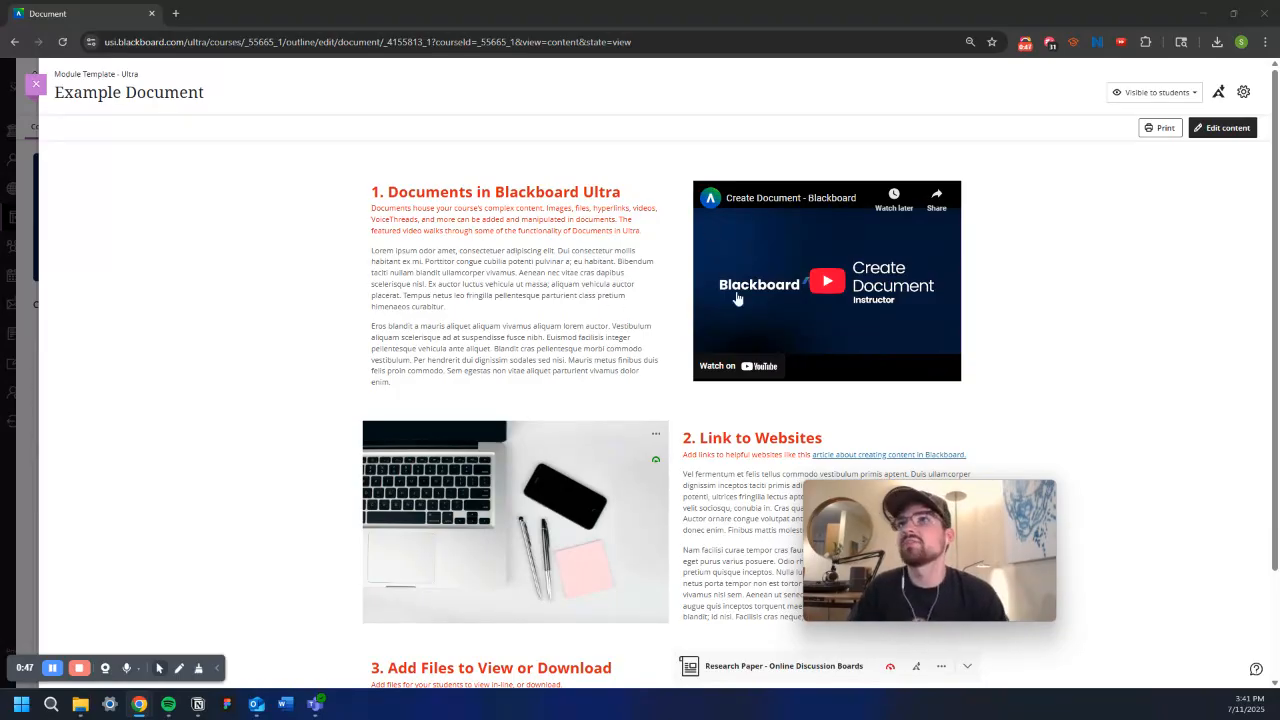
Open the content of Example Document for editing.
left_click(1210, 131)
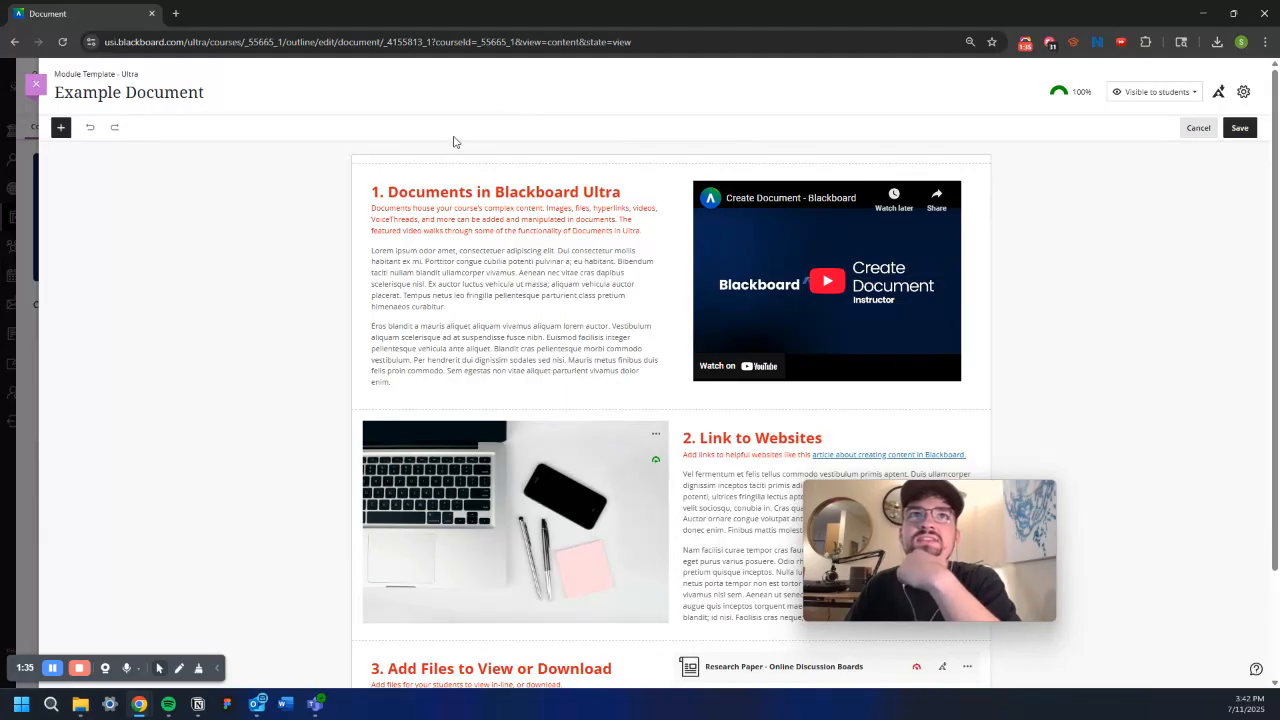
left_click(1197, 128)
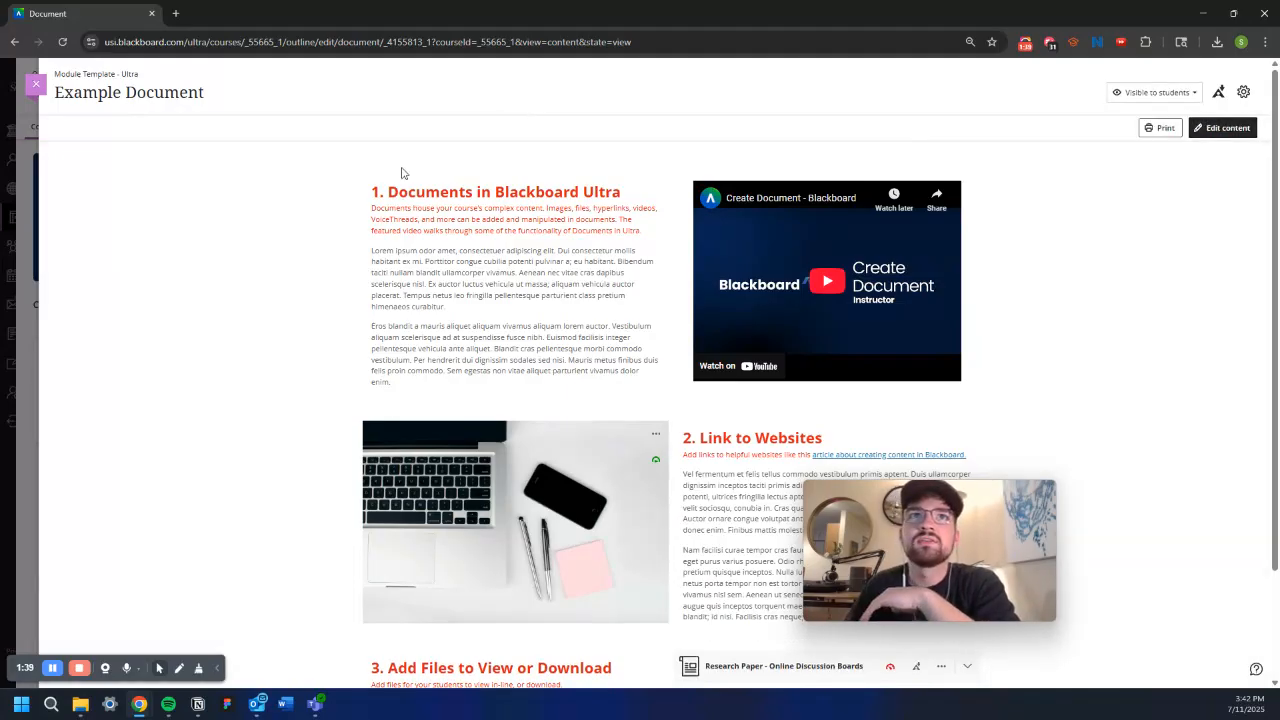
scroll(547, 383, "down", 1)
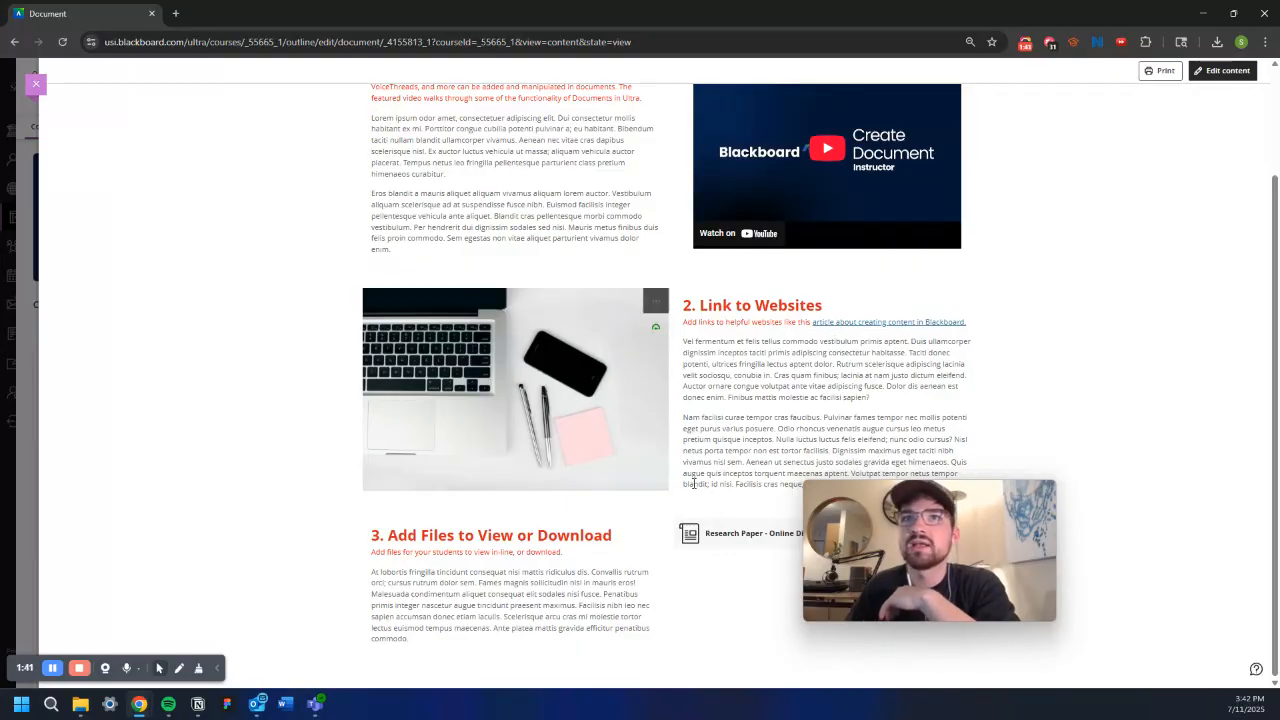
scroll(646, 477, "up", 1)
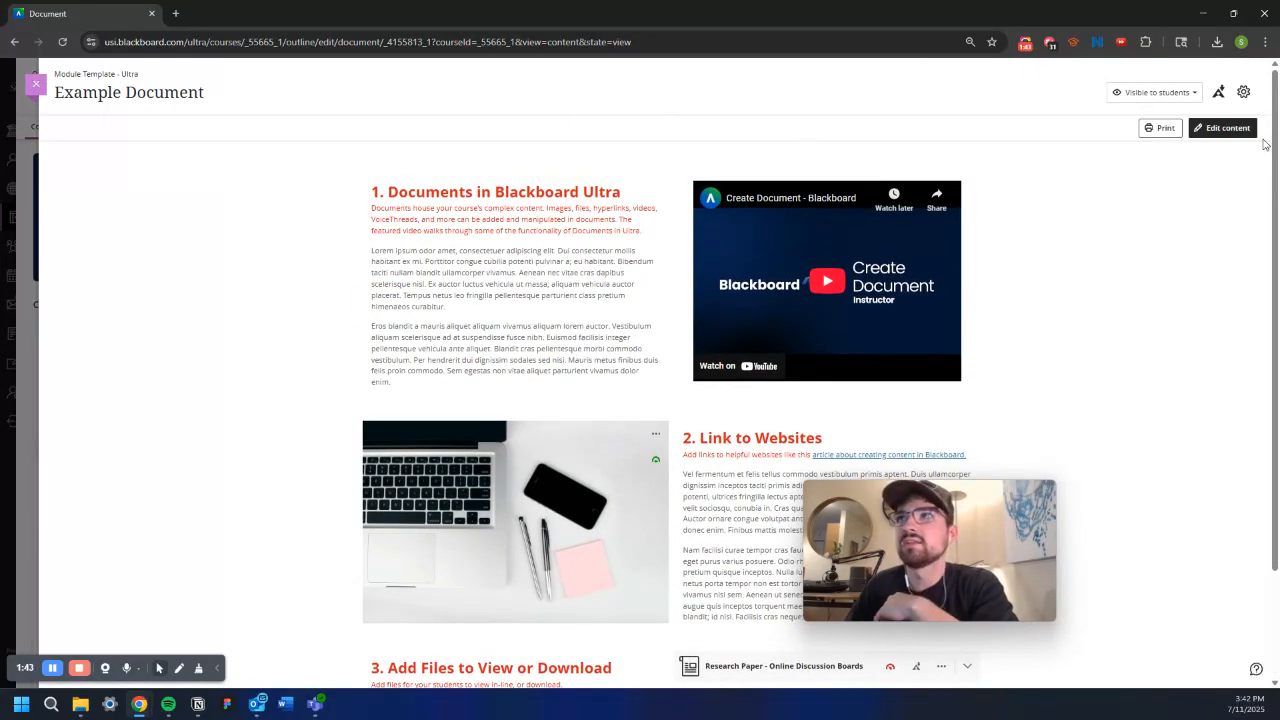
left_click(1228, 128)
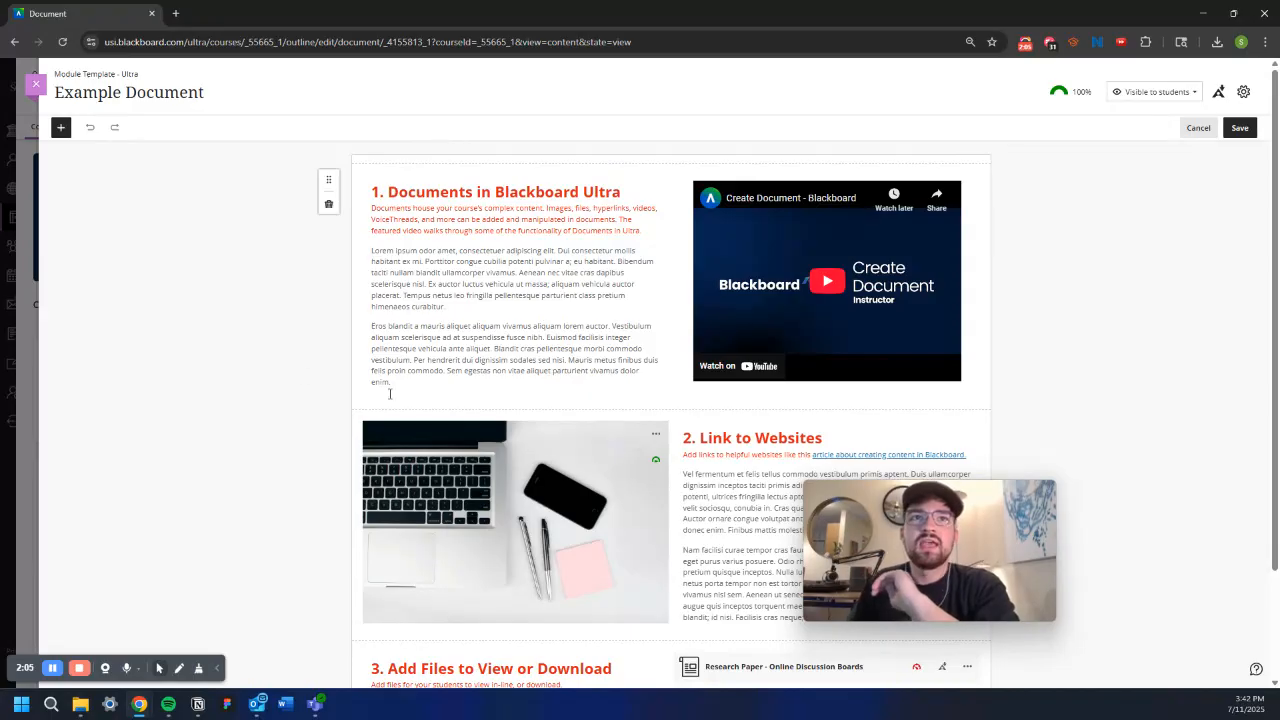
Add an empty Content block between section 1 and section 2 of the document.
left_click(672, 411)
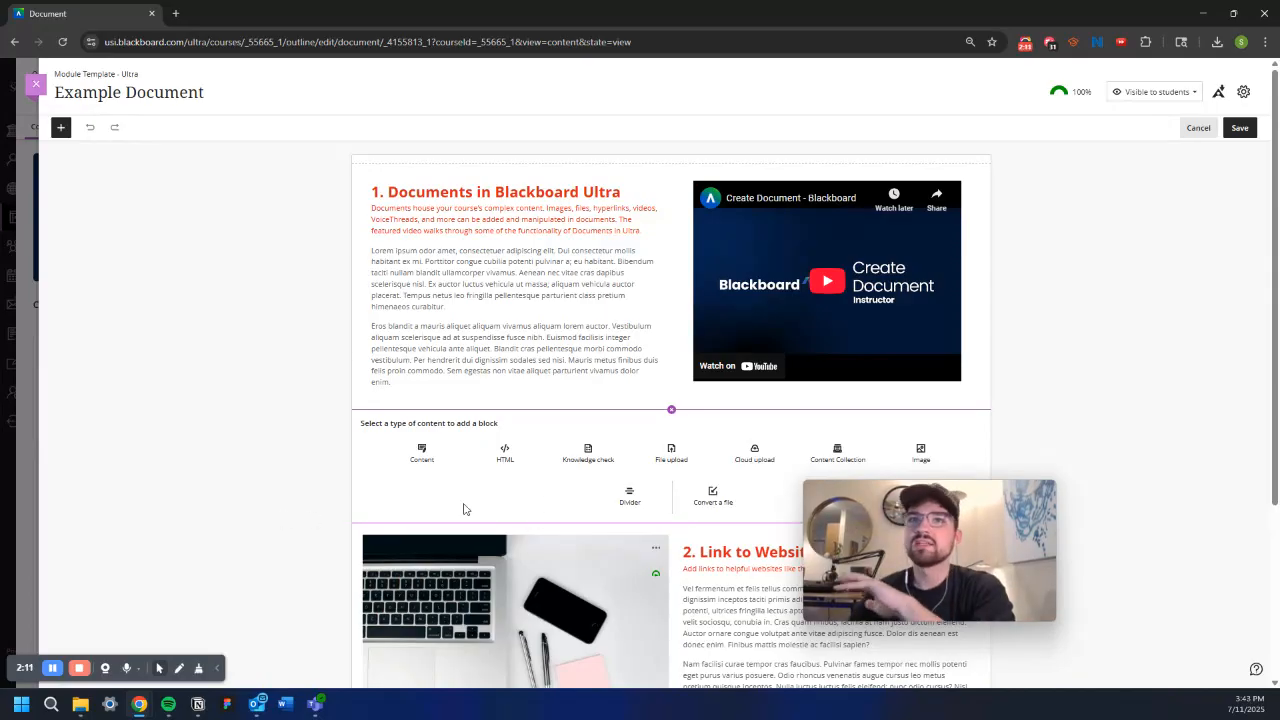
scroll(540, 505, "down", 2)
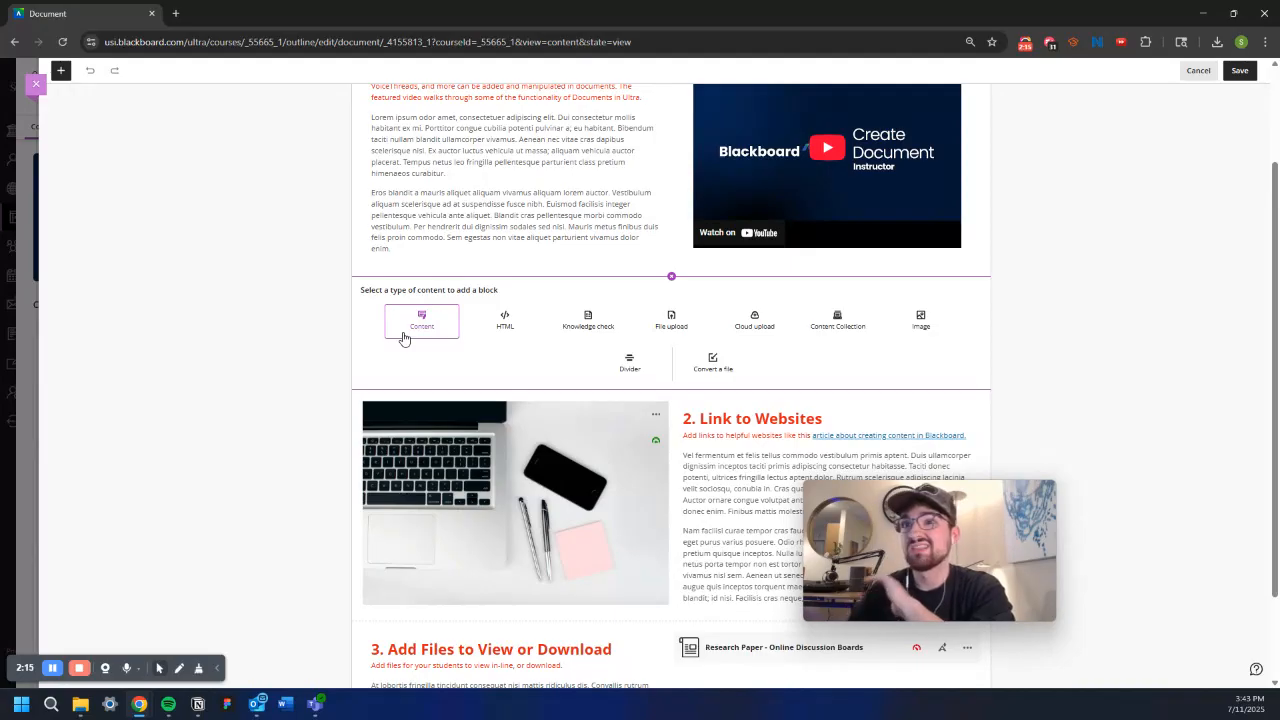
left_click(421, 320)
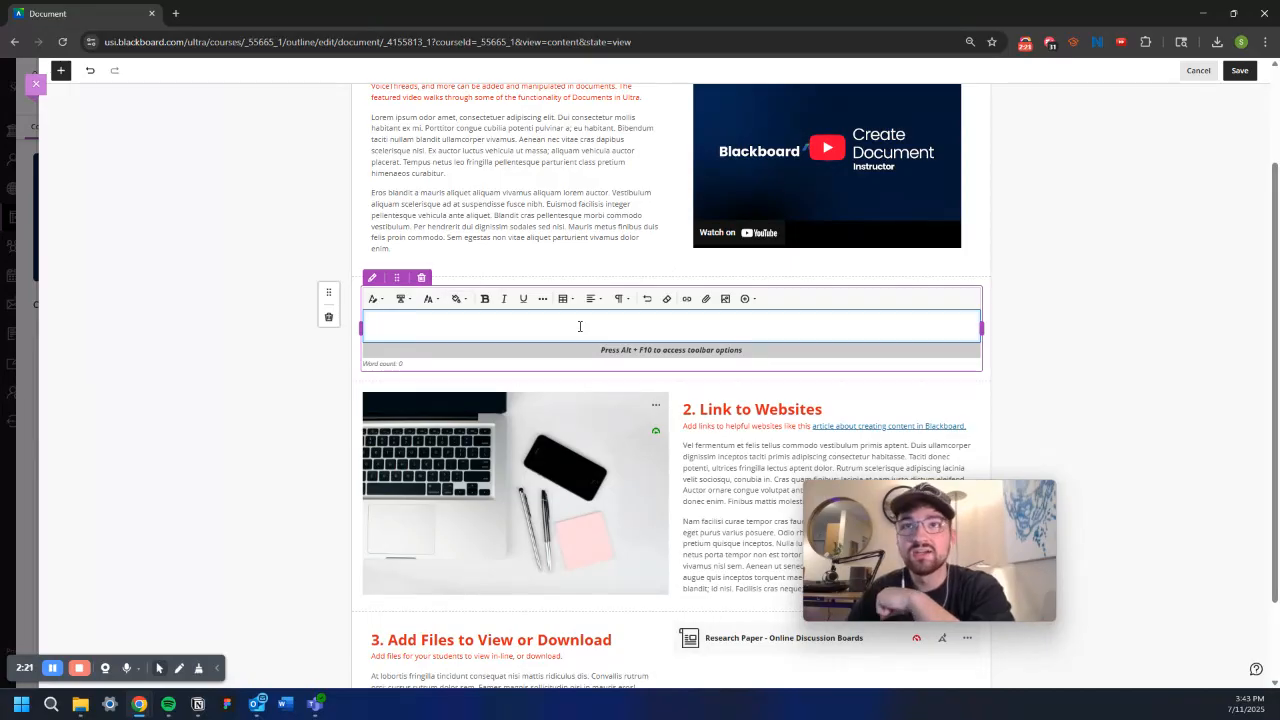
Check which content types can be inserted into the empty Content block and delete the block.
left_click(746, 301)
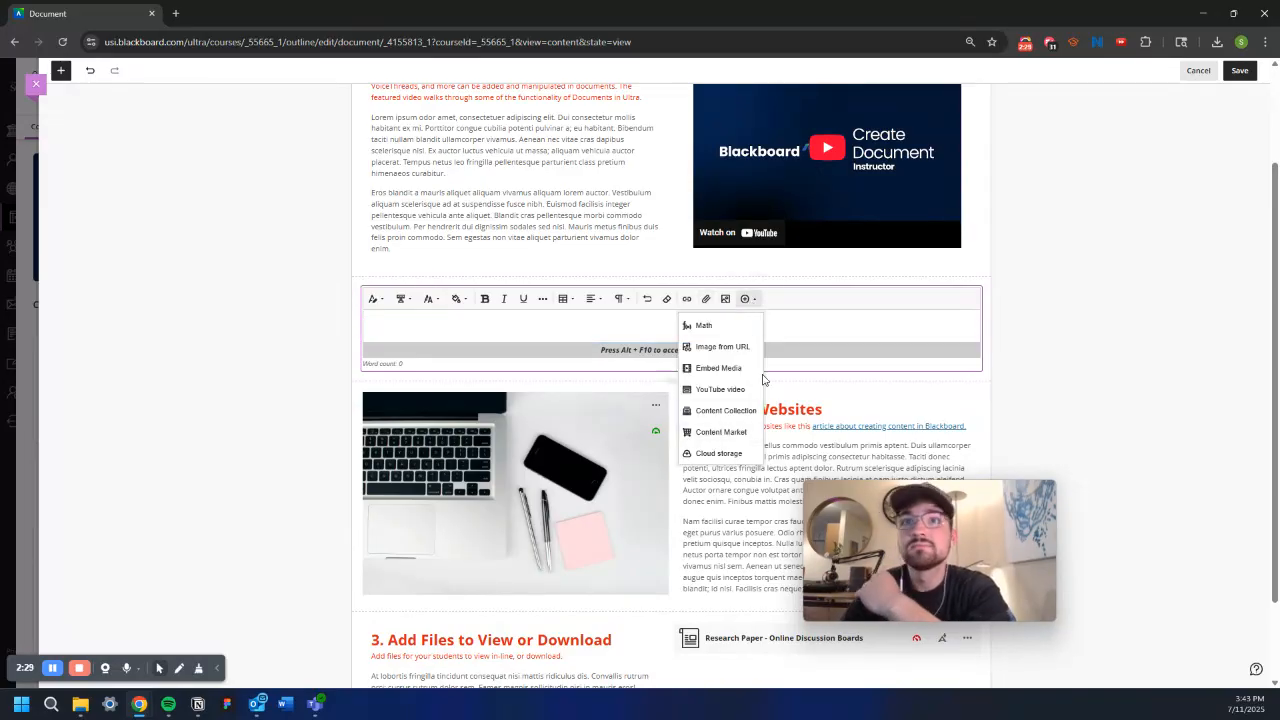
left_click(601, 333)
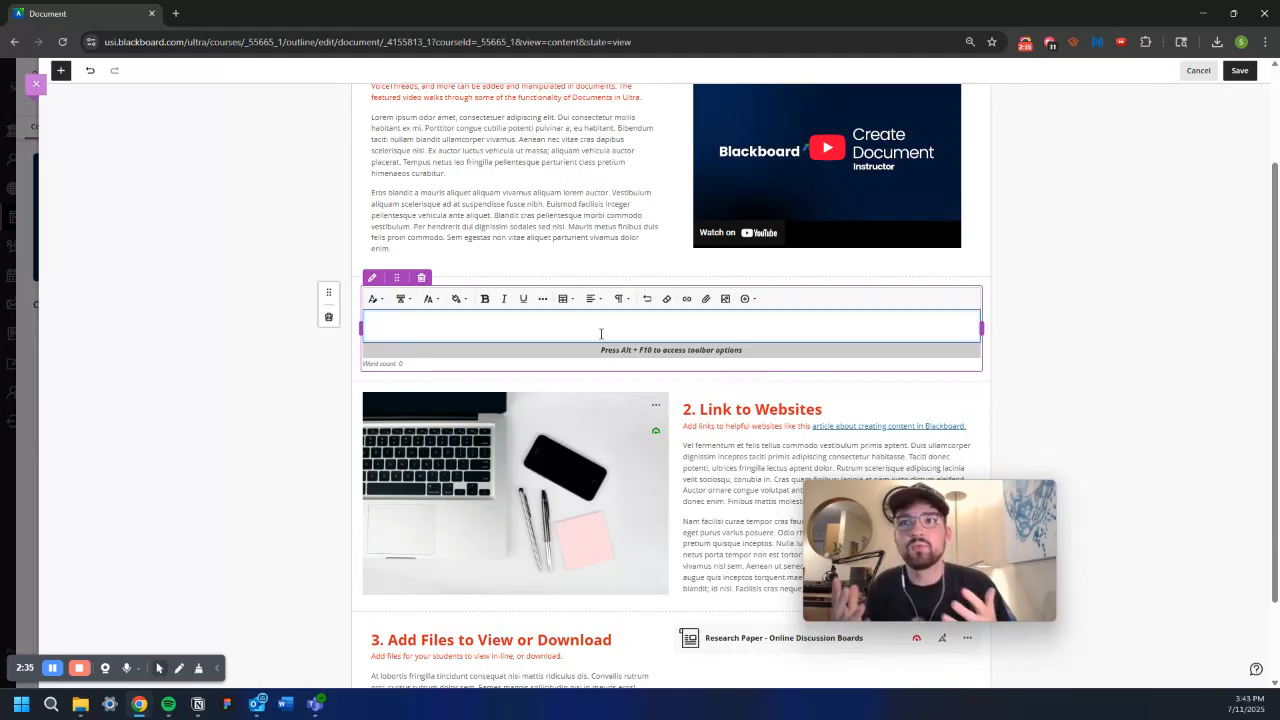
left_click(421, 278)
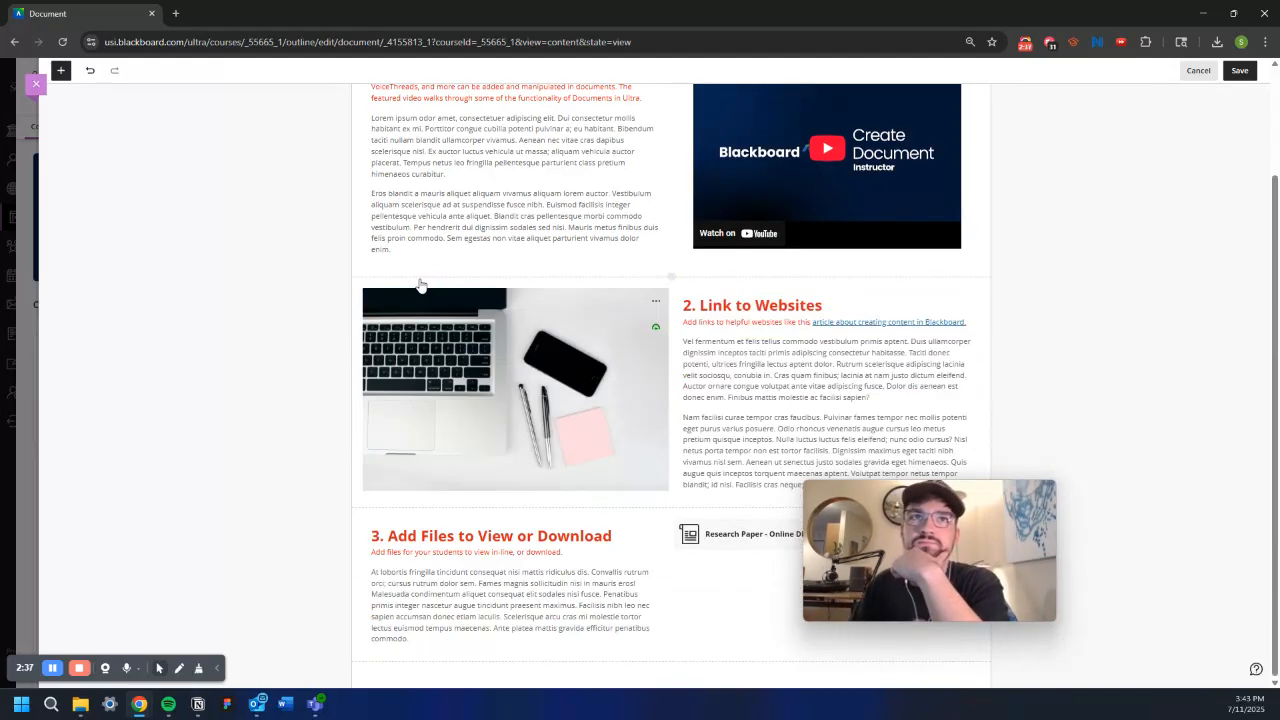
Insert a Divider block between sections 1 and 2 and check the block types available beneath it.
left_click(620, 279)
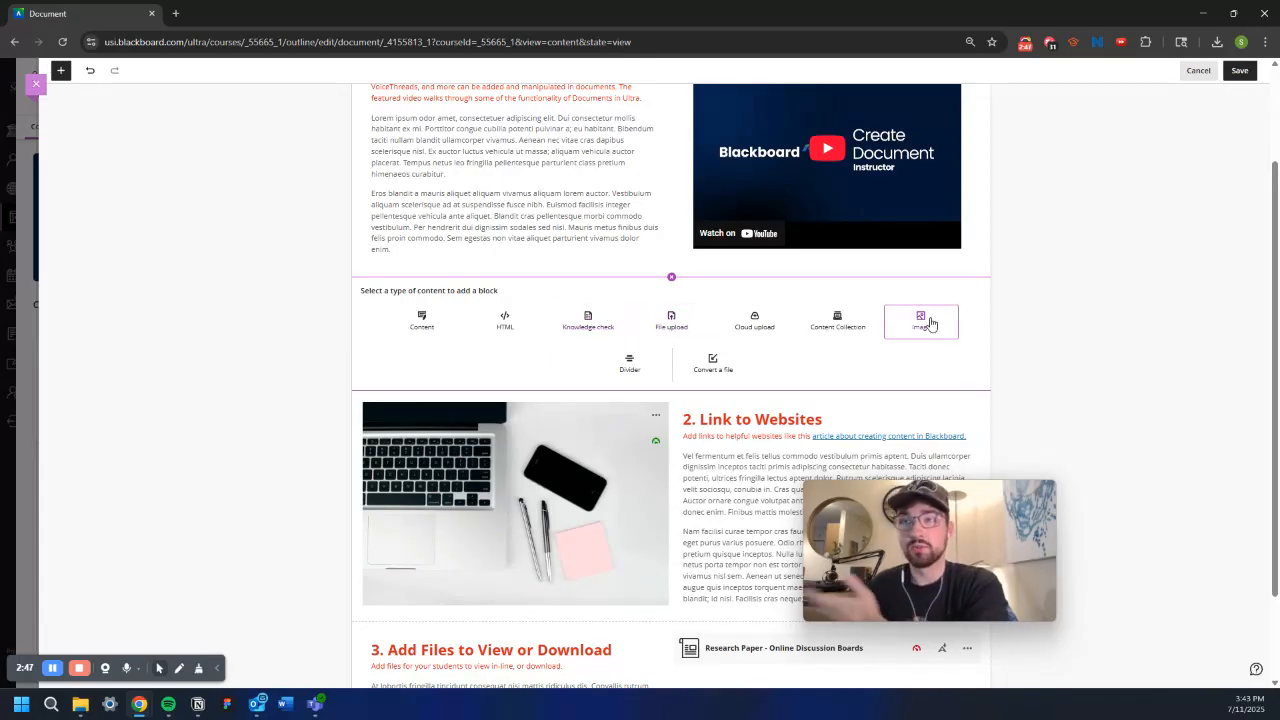
left_click(632, 366)
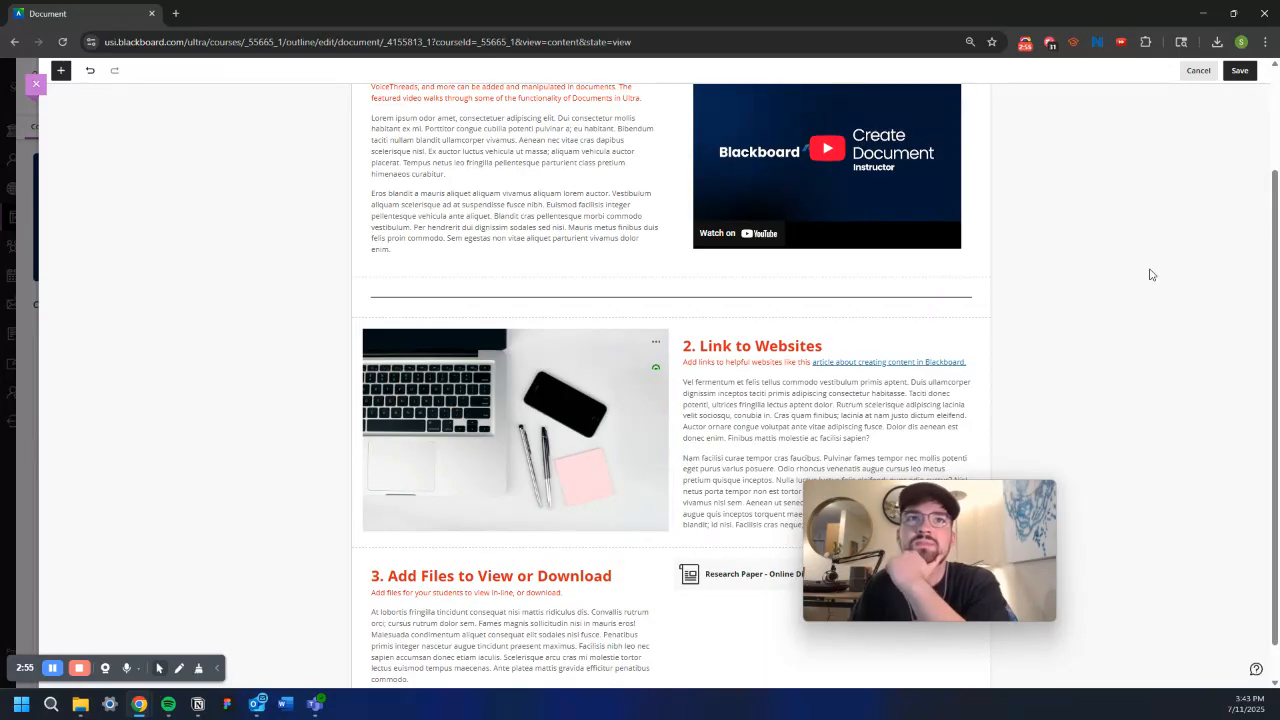
scroll(1145, 302, "up", 2)
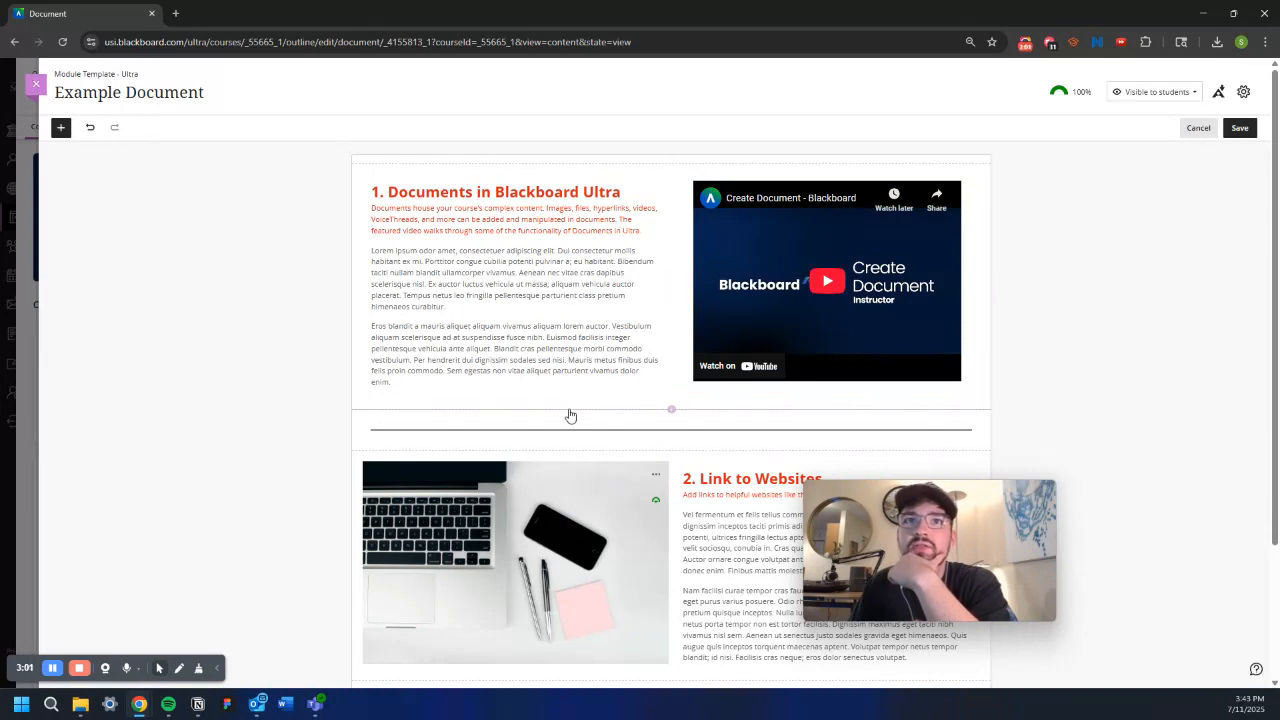
left_click(570, 456)
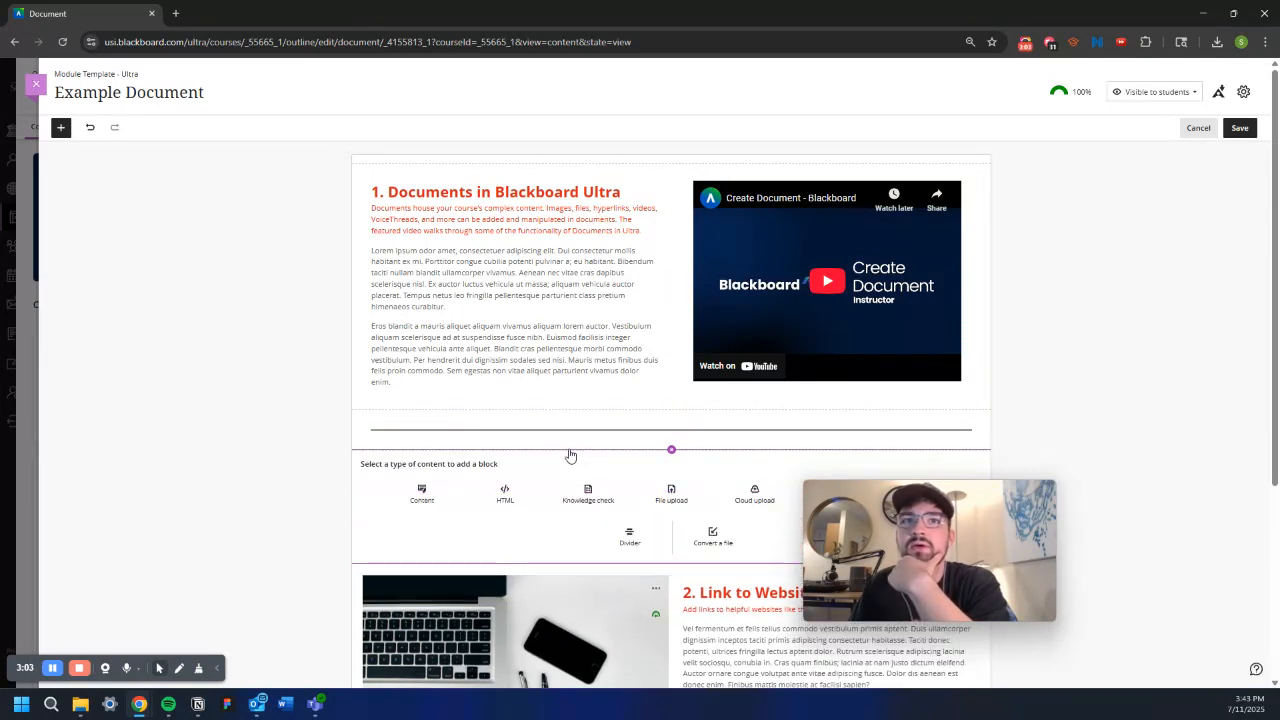
left_click(671, 452)
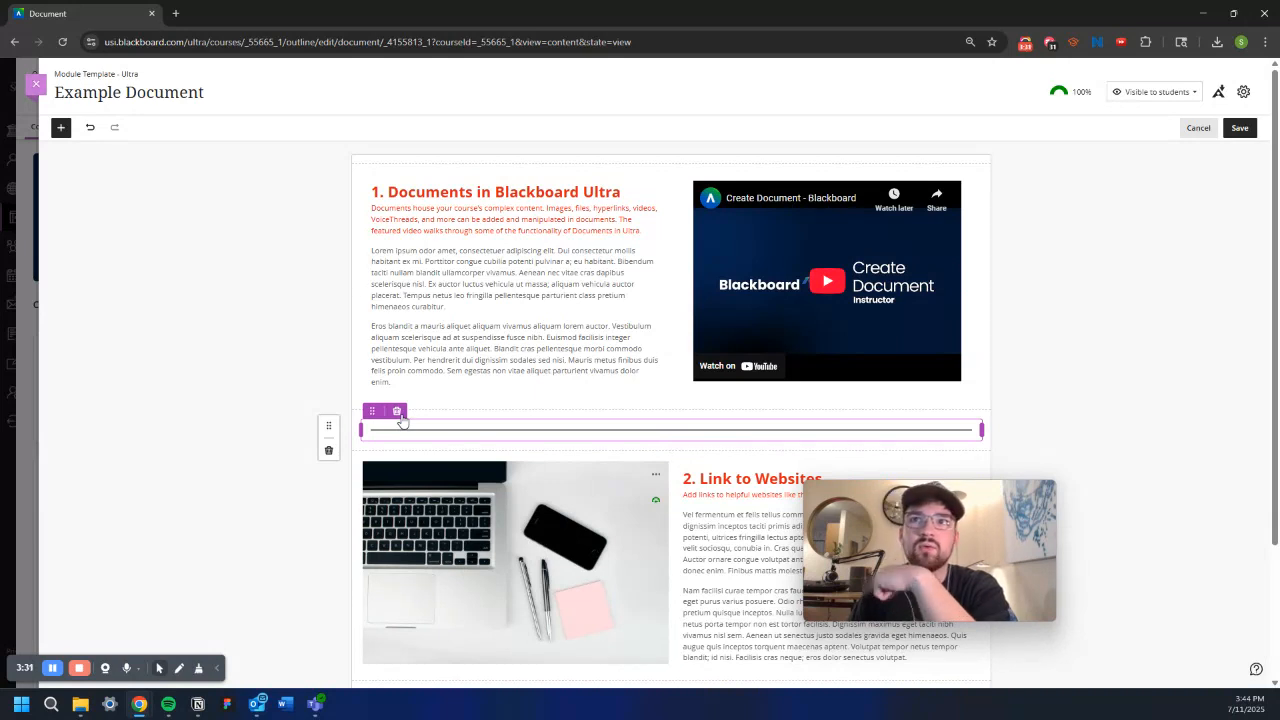
Delete the divider between sections 1 and 2.
right_click(289, 317)
left_click(514, 256)
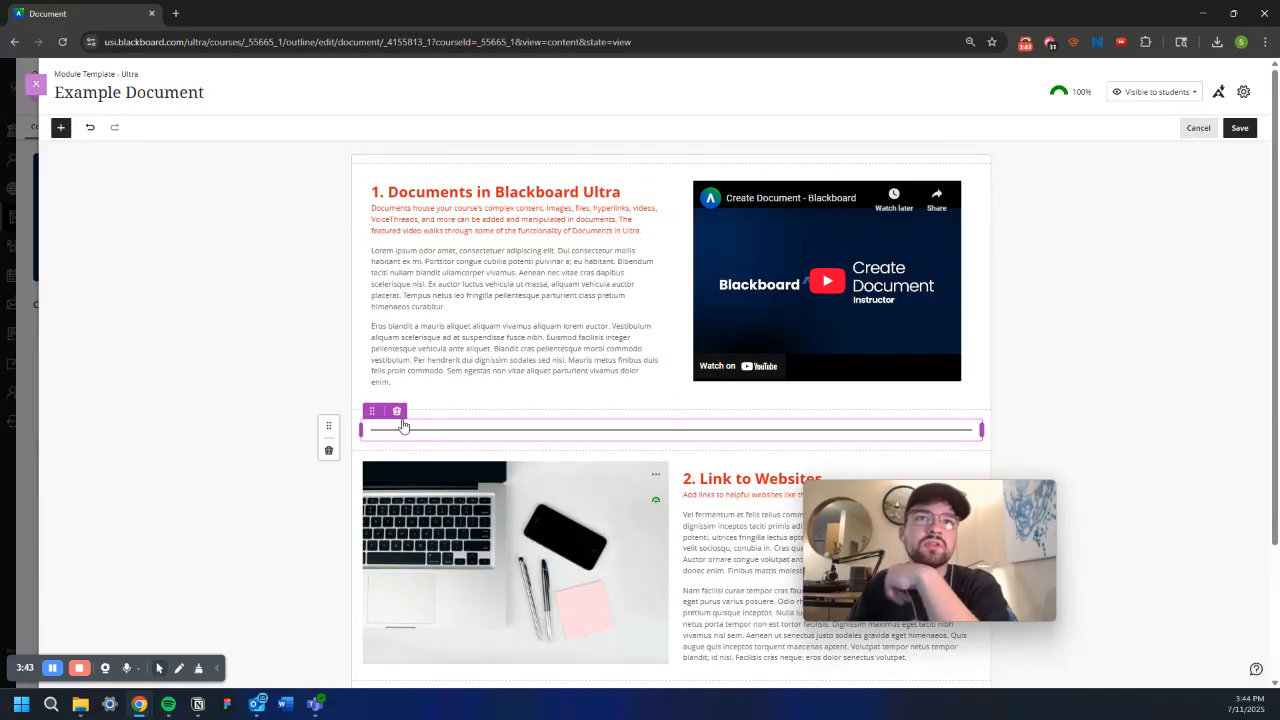
left_click(397, 412)
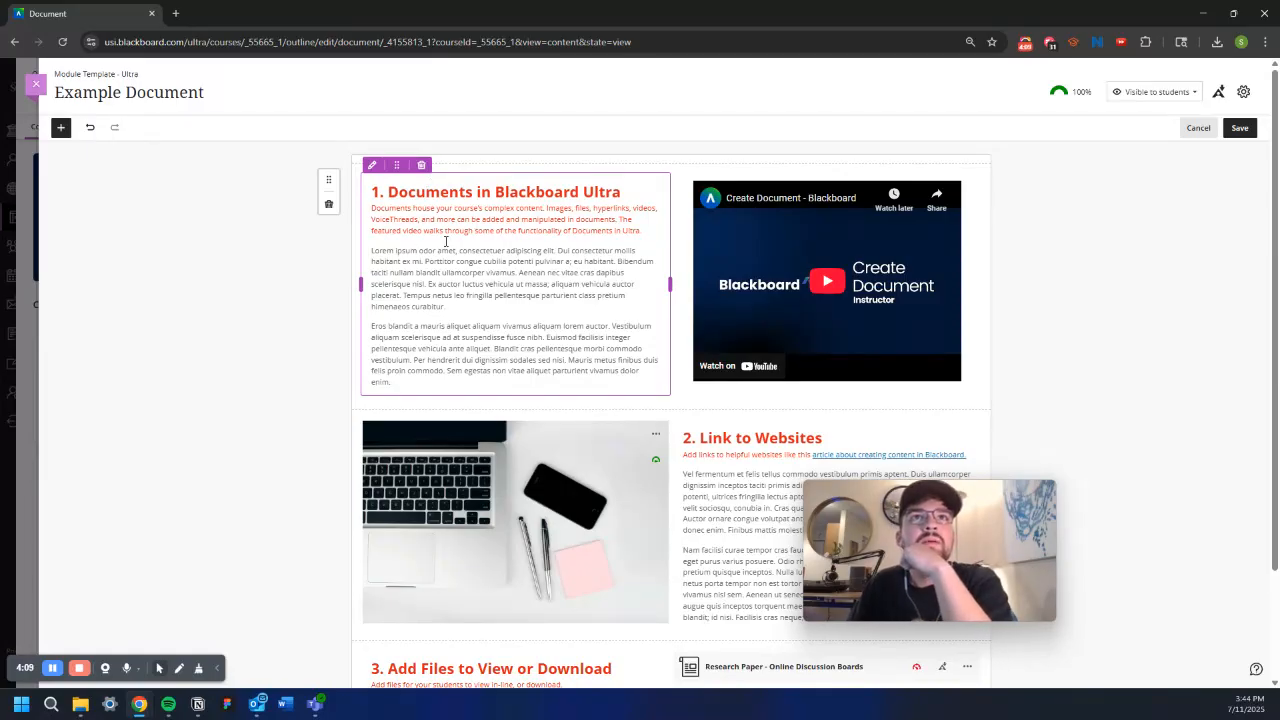
Open the section 1 text block for editing, review its insertable content types, and close its editor.
left_click(371, 167)
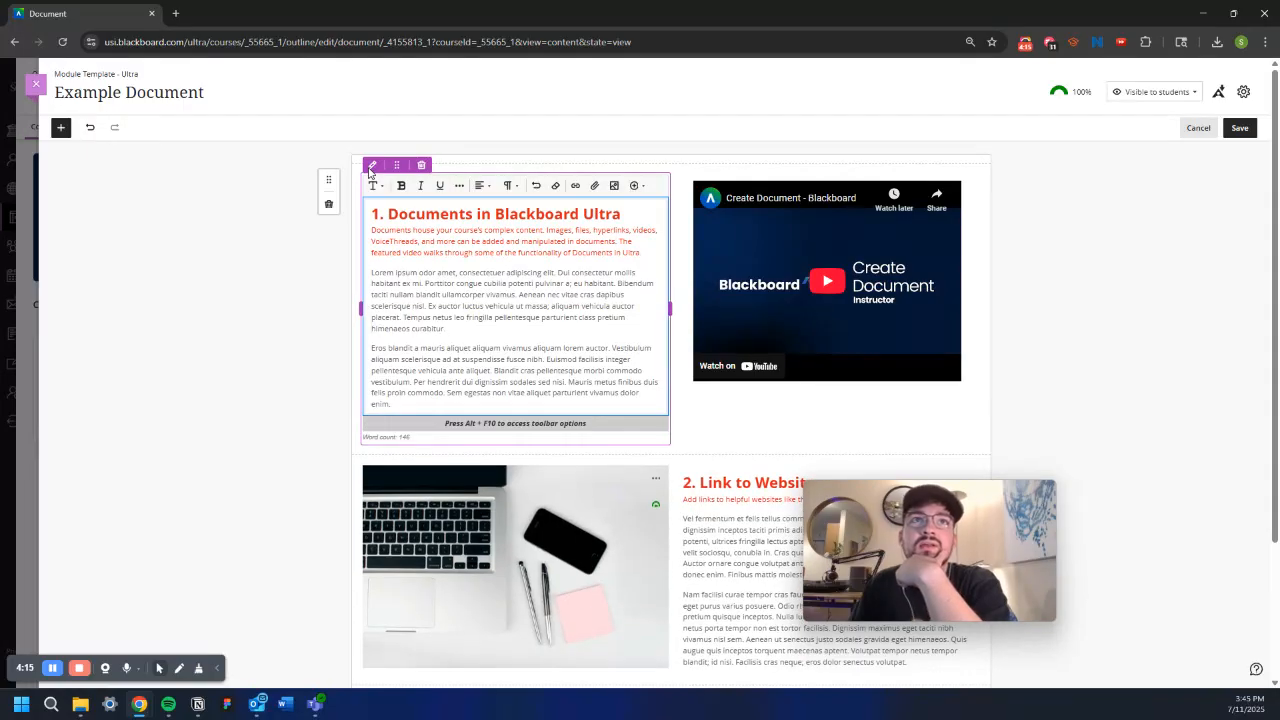
left_click(637, 185)
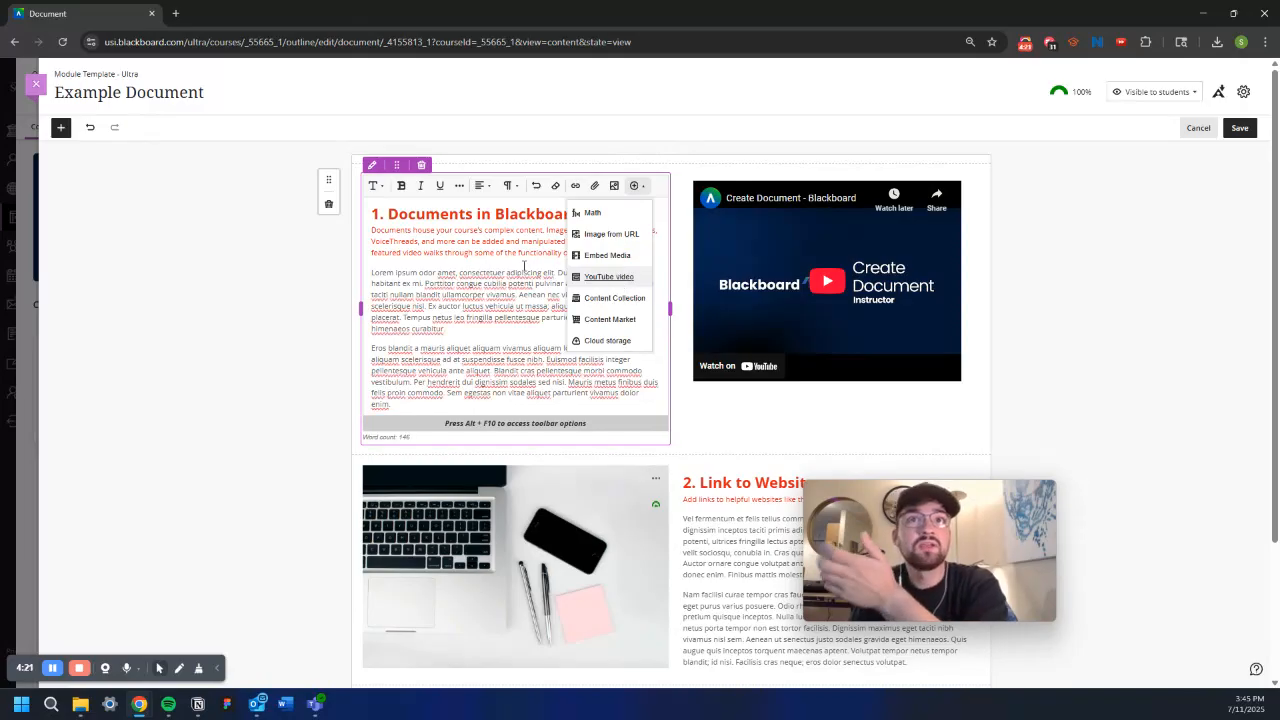
left_click(497, 263)
scroll(418, 294, "down", 2)
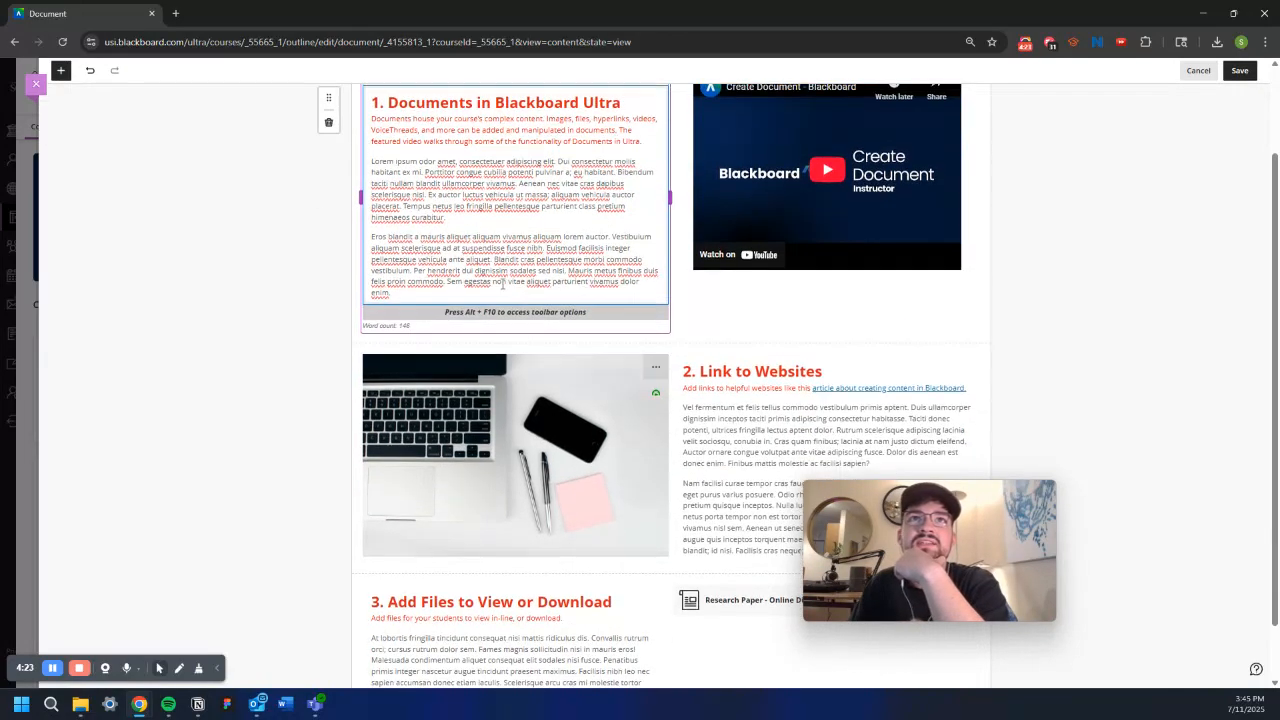
scroll(501, 291, "up", 2)
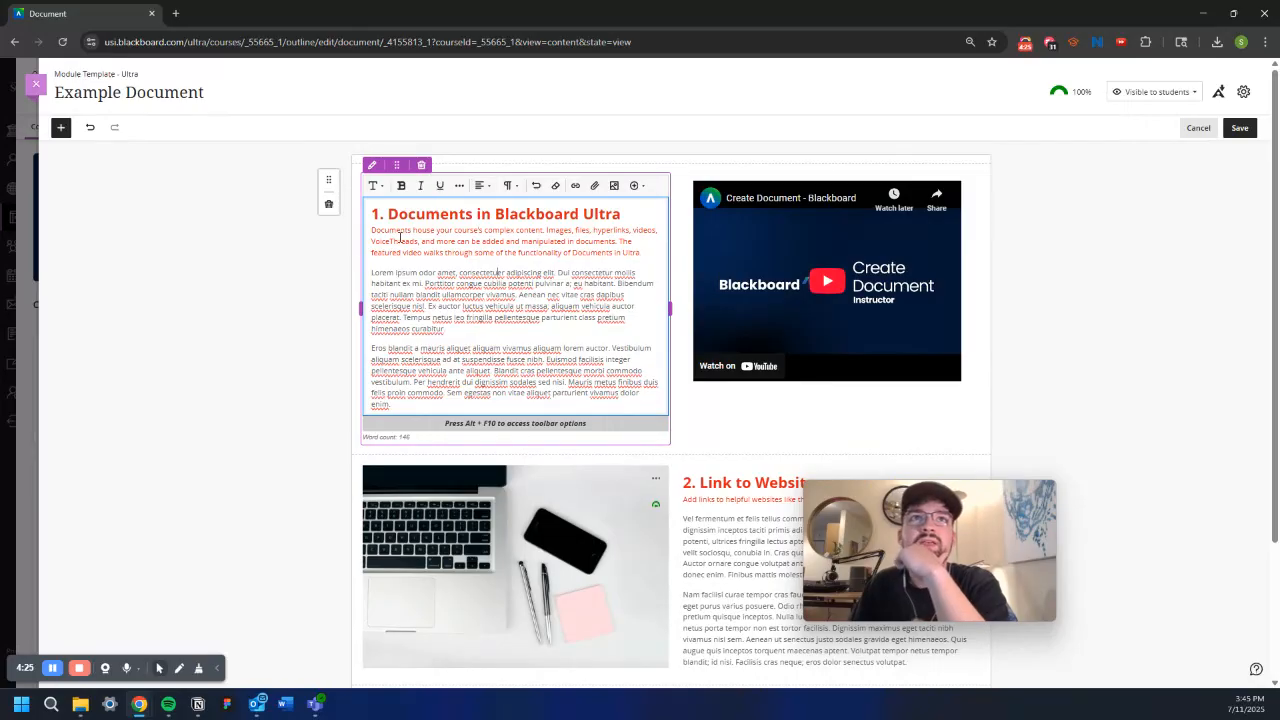
left_click(231, 241)
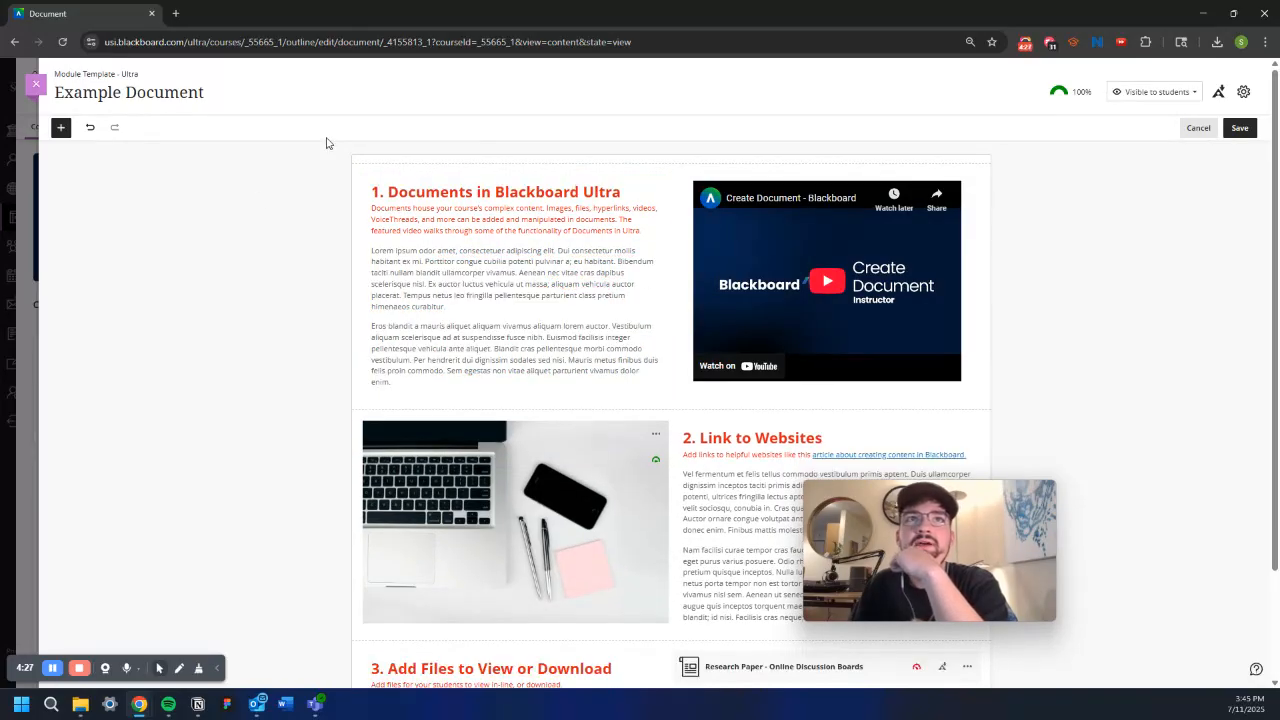
left_click(484, 285)
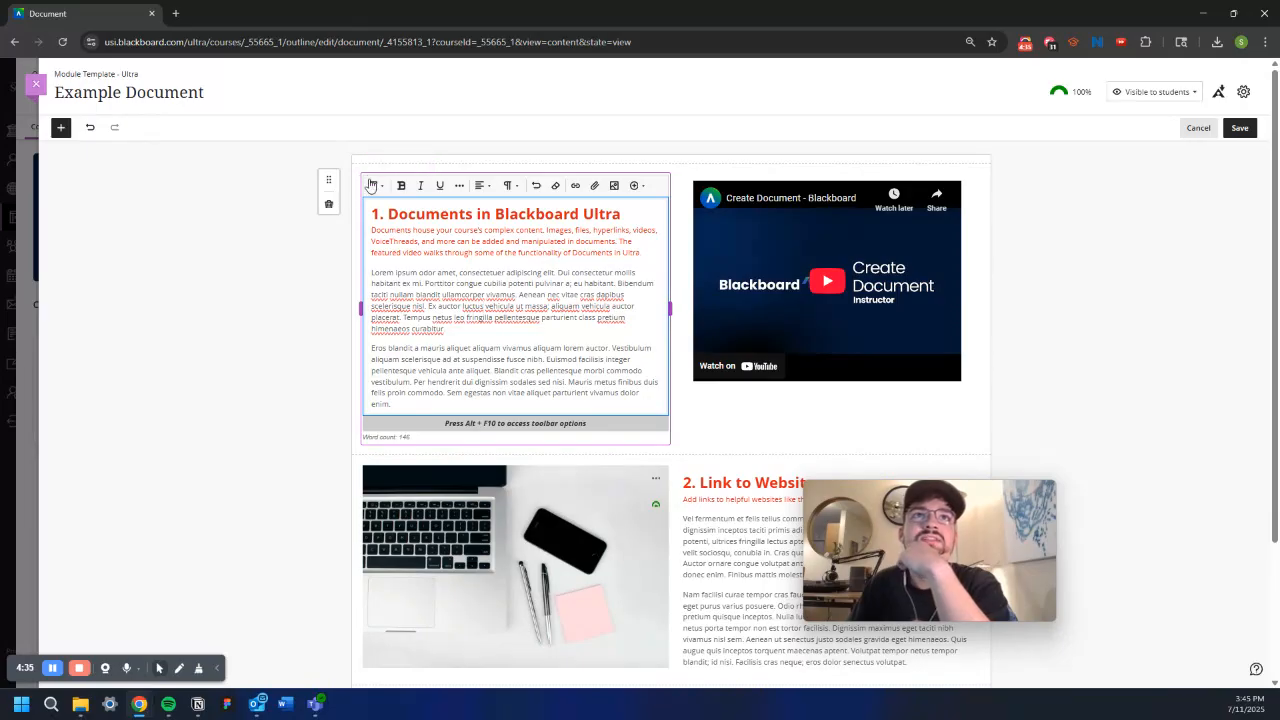
left_click(372, 166)
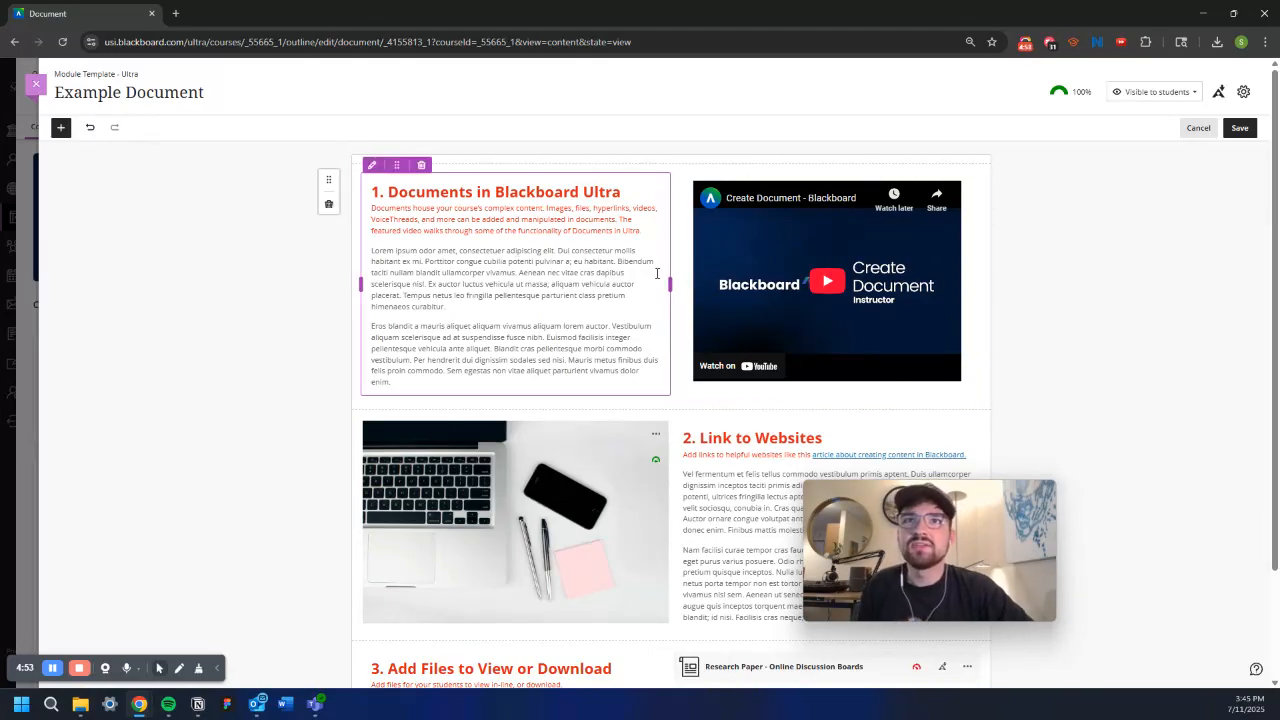
Resize the section 1 text block to a quarter and to three quarters of the row, ending at half width.
mouse_move(668, 285)
left_mouse_down()
mouse_move(850, 275)
mouse_move(530, 298)
mouse_move(810, 288)
mouse_move(671, 290)
mouse_move(676, 280)
left_mouse_up()
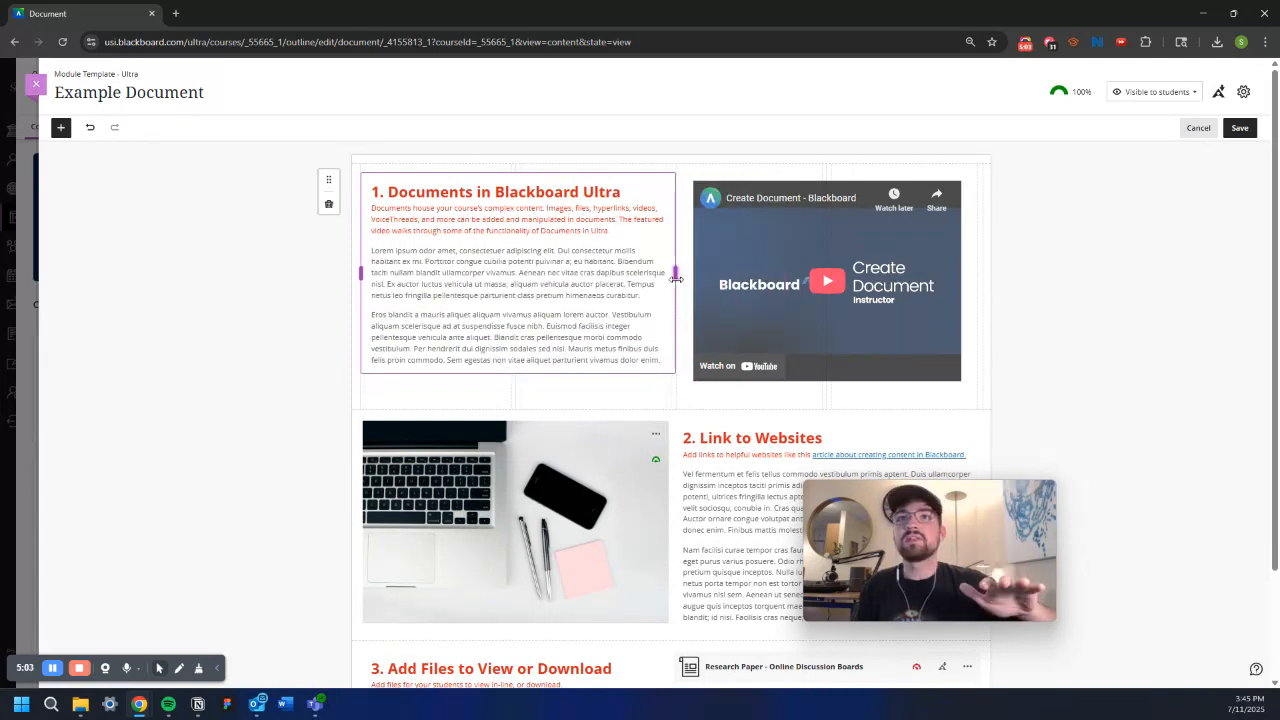
left_click_drag(676, 280, 664, 296)
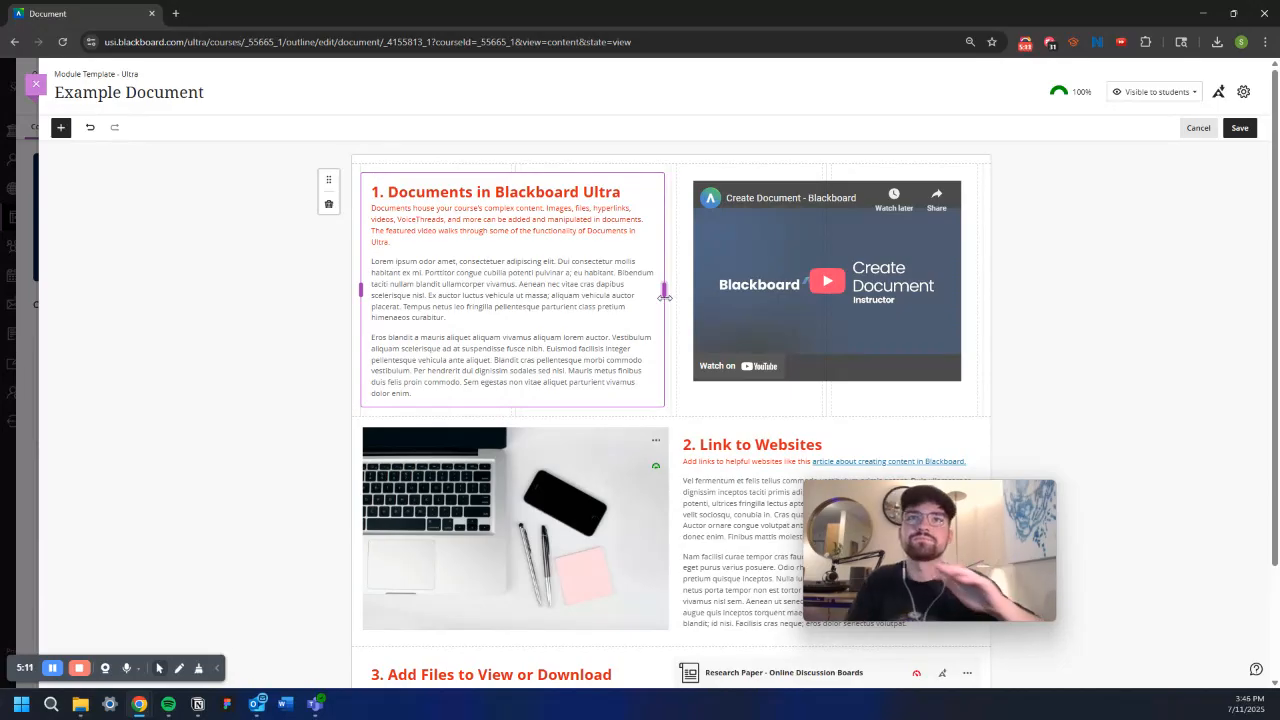
left_click_drag(664, 293, 508, 281)
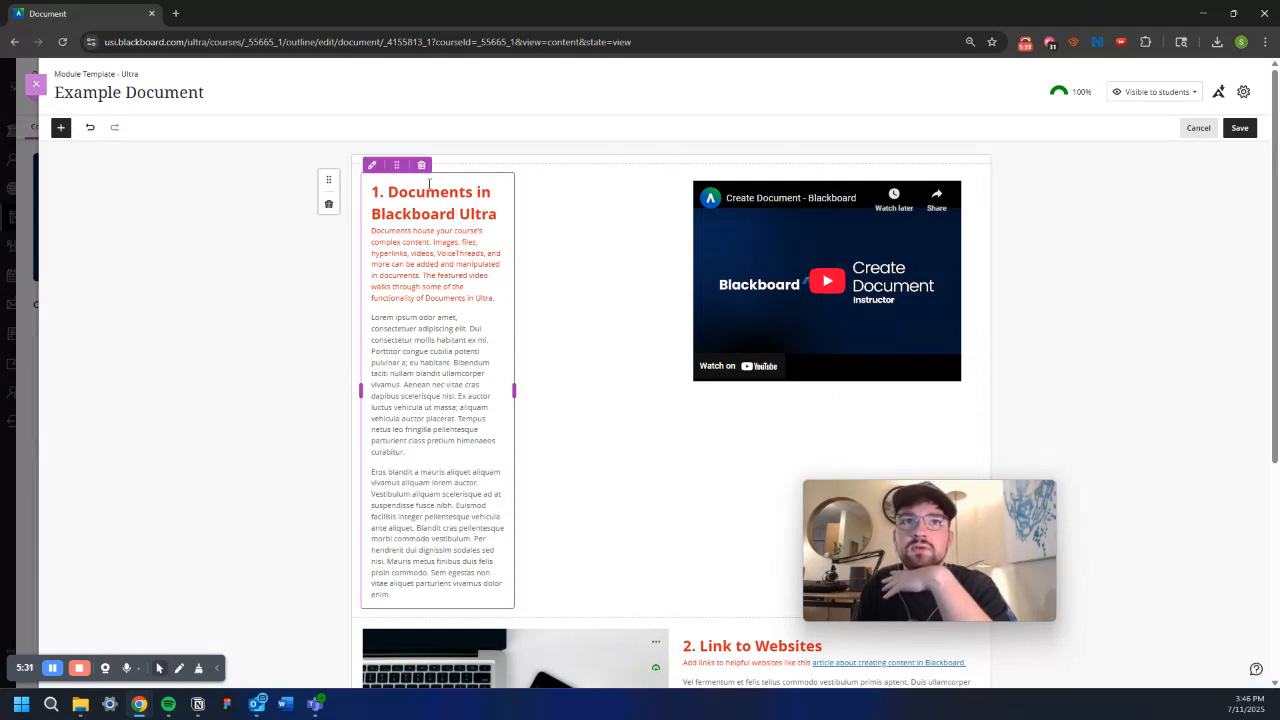
left_click_drag(510, 388, 621, 366)
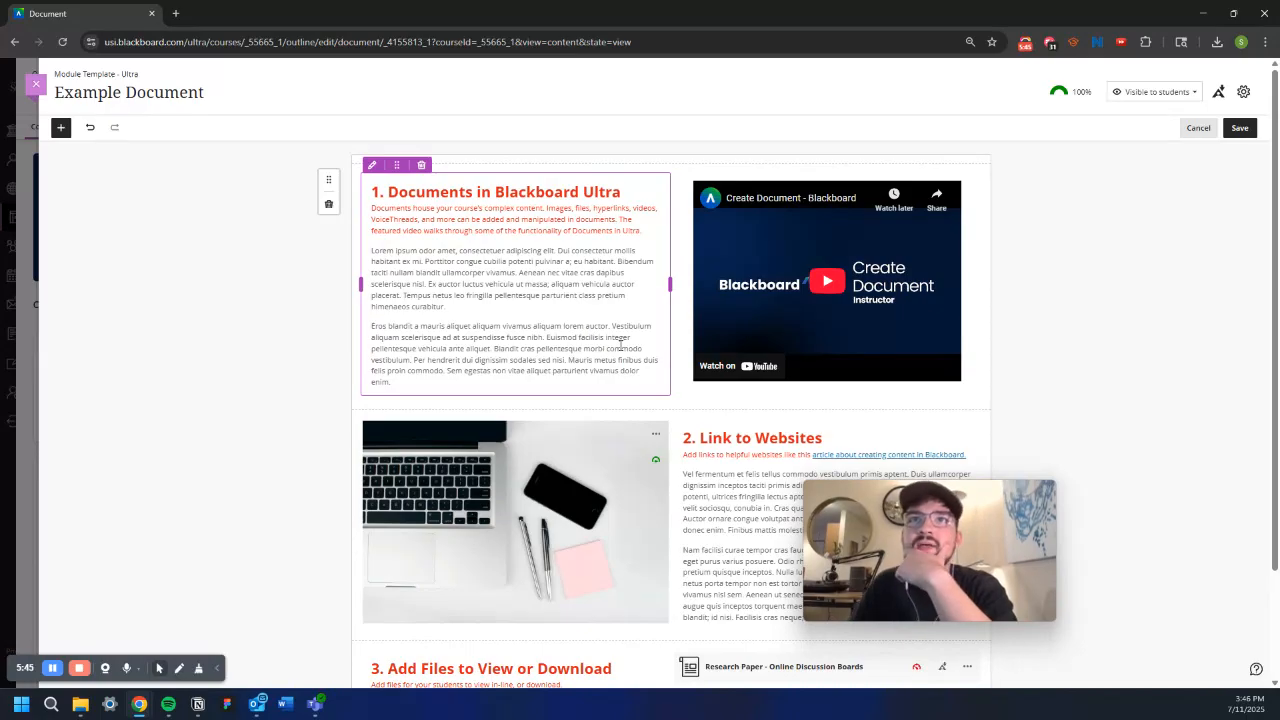
left_click_drag(667, 286, 820, 274)
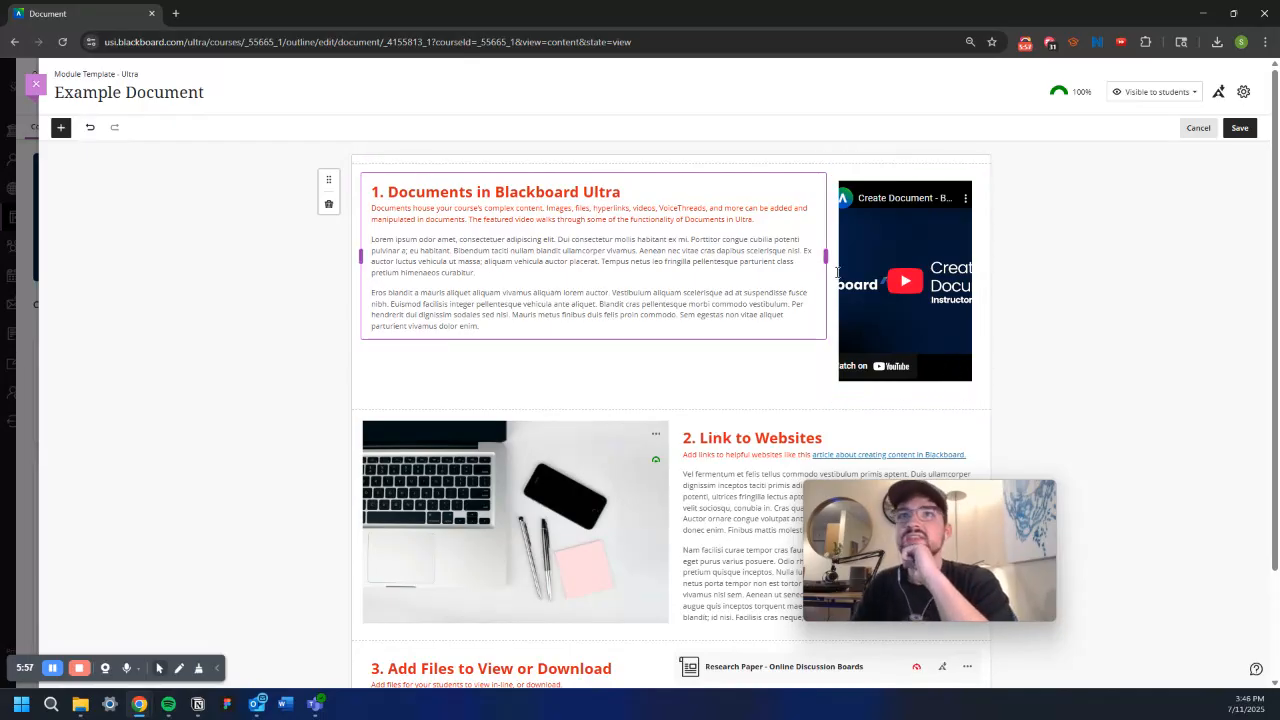
left_click_drag(824, 258, 672, 265)
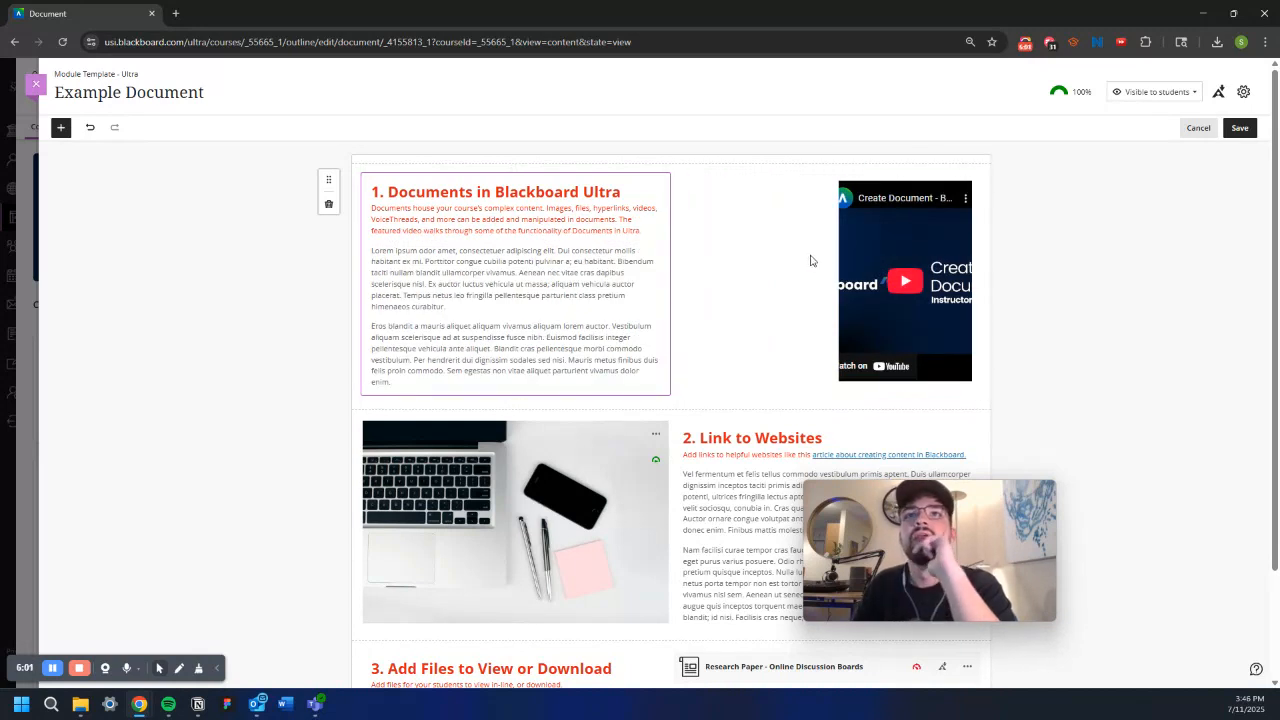
Widen the section 1 video block to three quarters of the row, and return the video and text blocks to half width each.
mouse_move(878, 248)
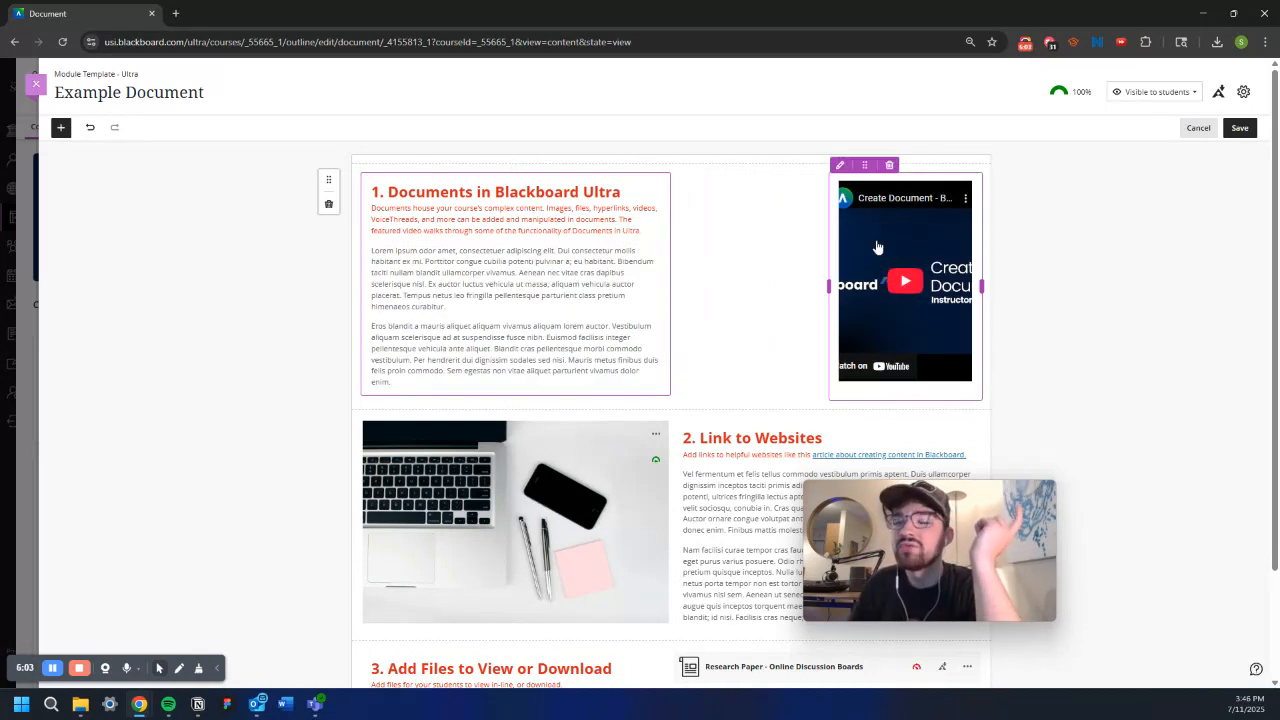
left_click_drag(828, 287, 519, 287)
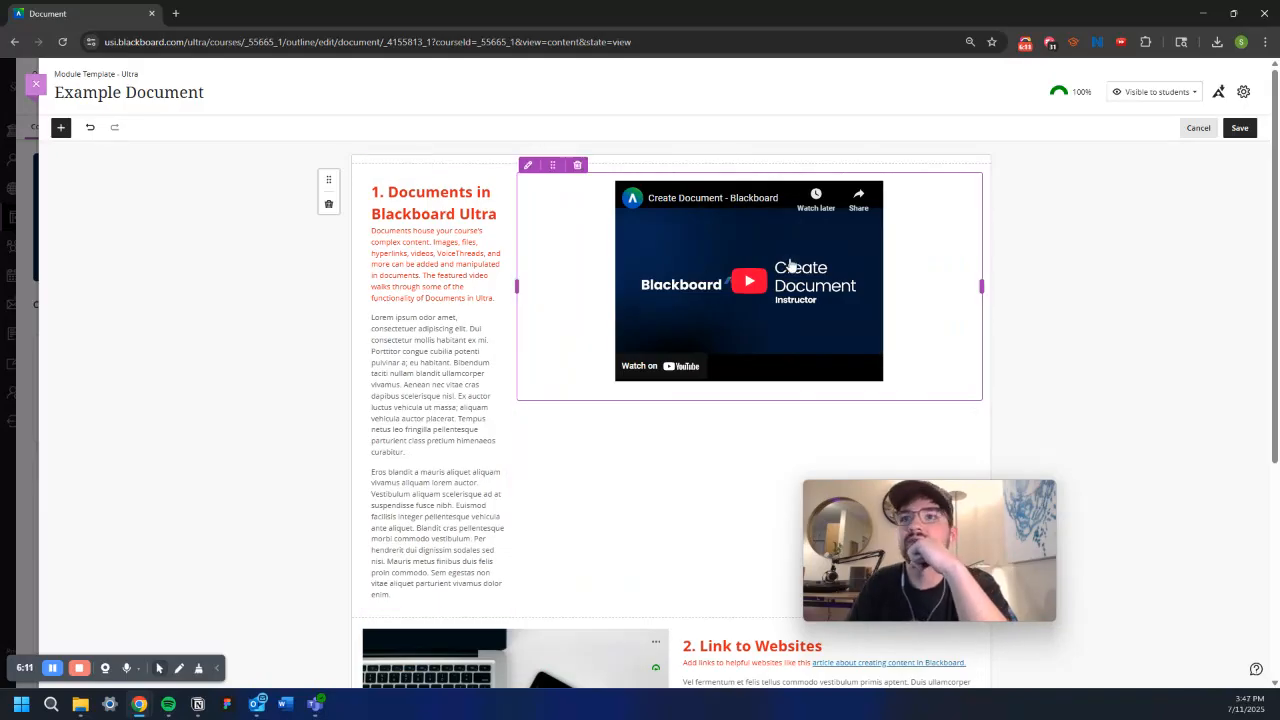
left_click_drag(518, 287, 656, 284)
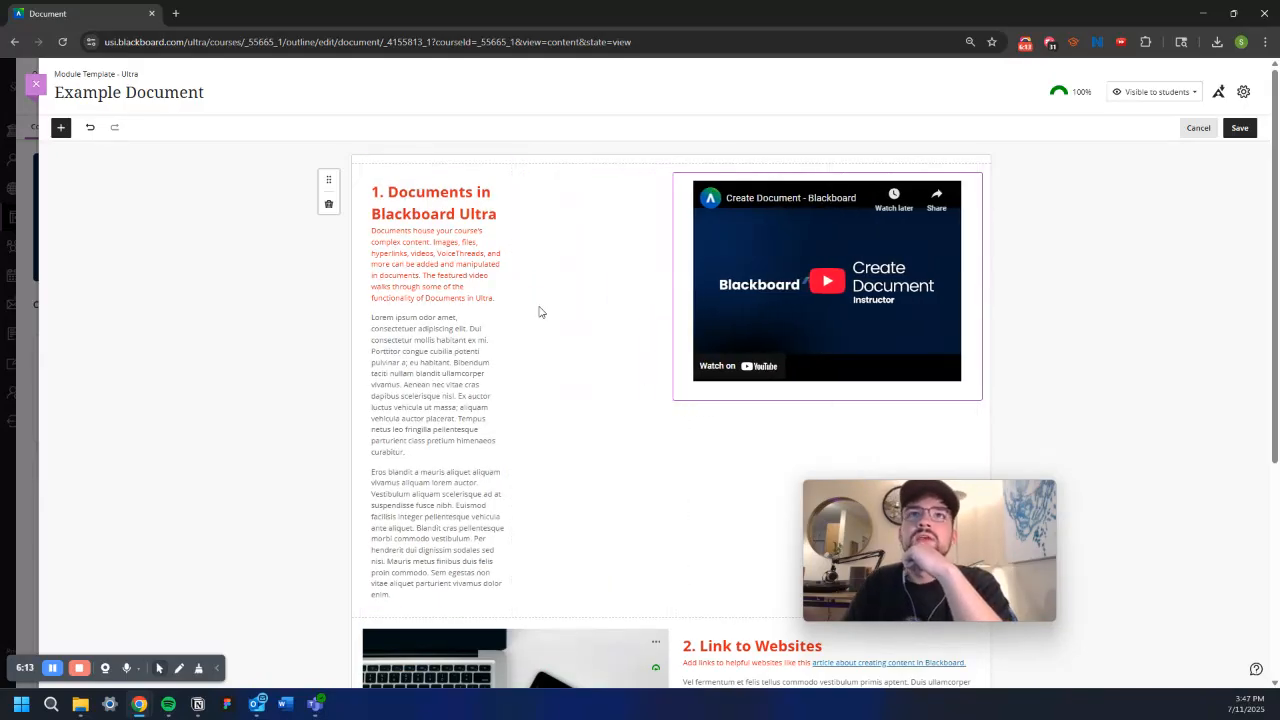
left_click_drag(516, 389, 668, 388)
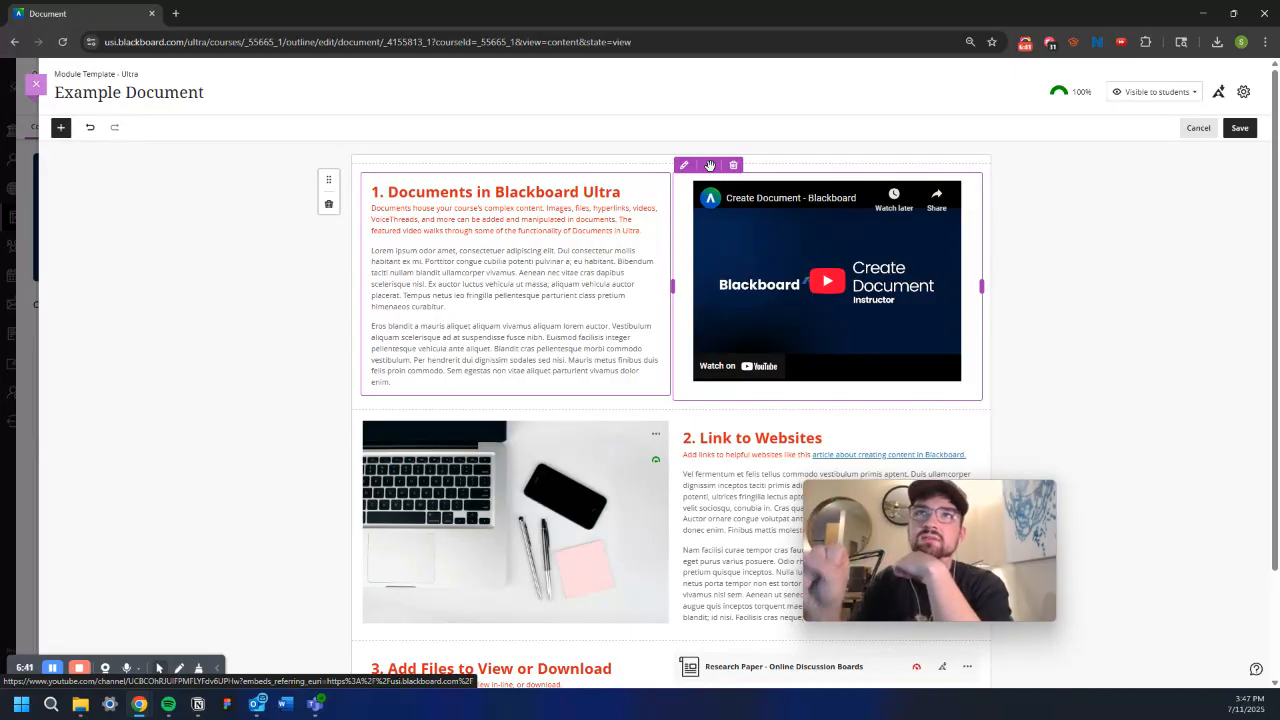
Move the video block from beside the section 1 text into its own full-width row above that text.
left_click_drag(709, 165, 796, 297)
left_click_drag(619, 177, 733, 229)
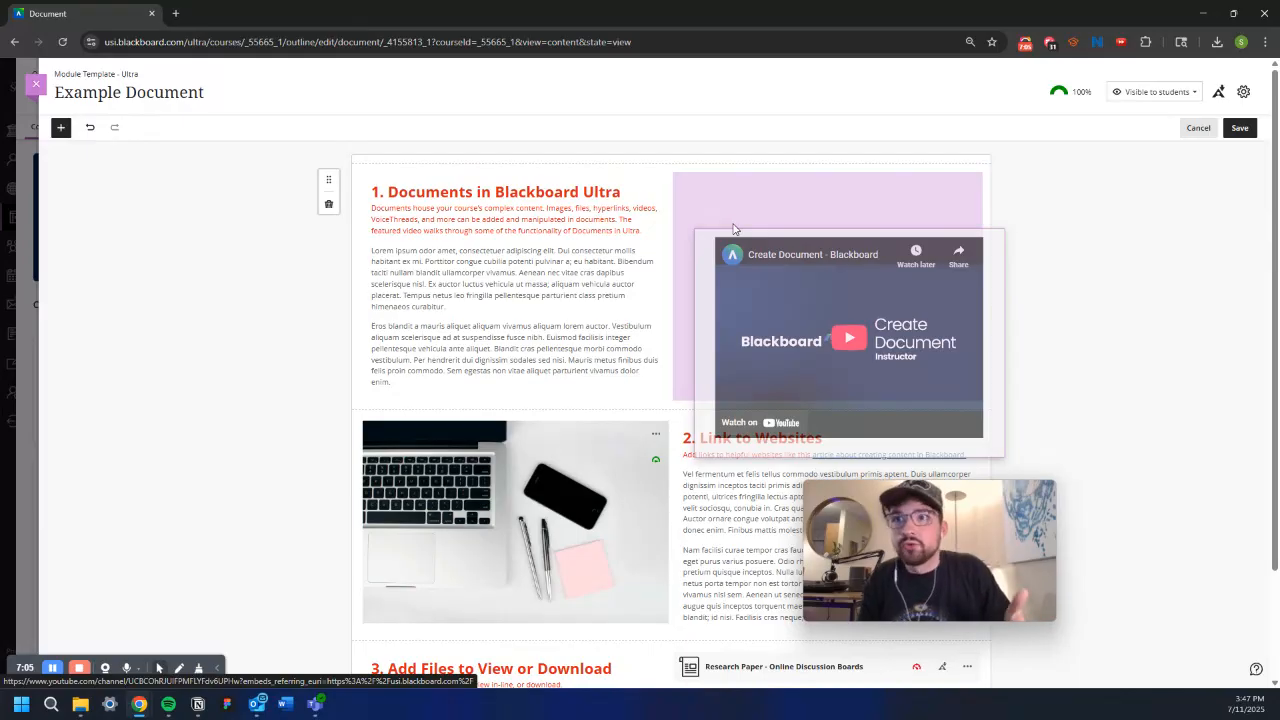
left_click_drag(733, 229, 942, 205)
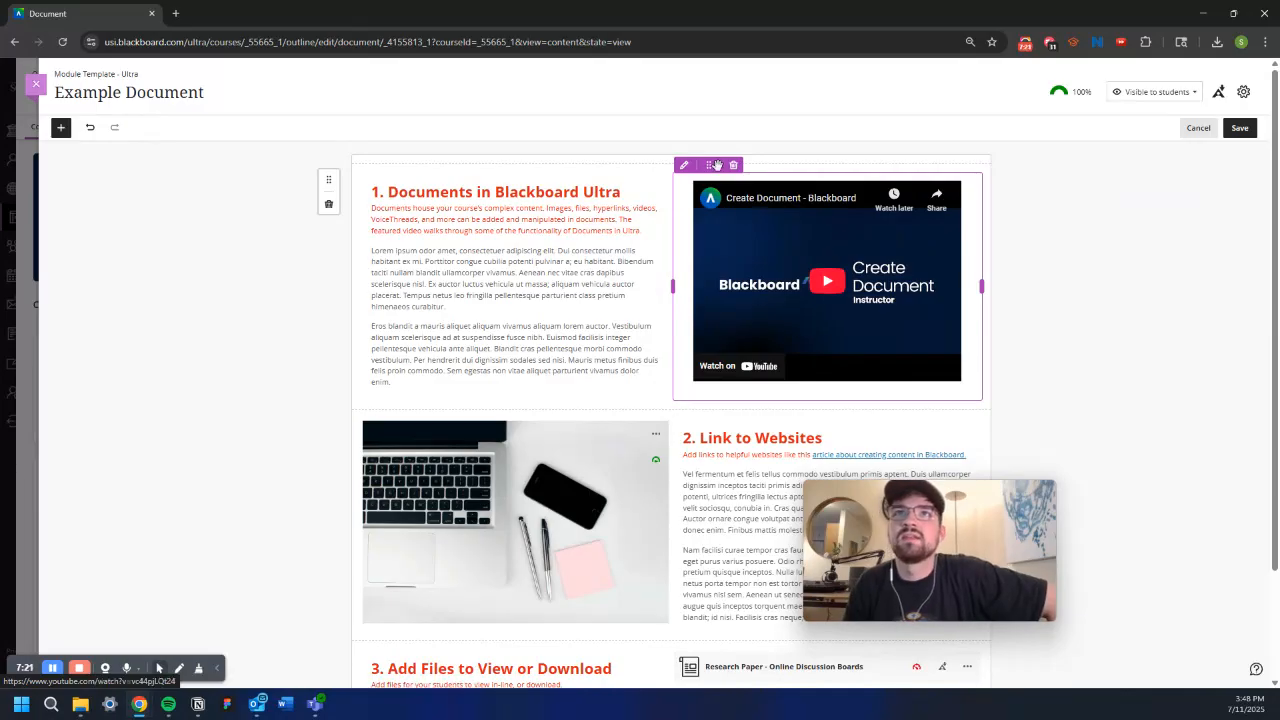
mouse_move(708, 164)
left_mouse_down()
mouse_move(771, 214)
mouse_move(698, 230)
mouse_move(1000, 268)
mouse_move(832, 252)
mouse_move(711, 169)
left_mouse_up()
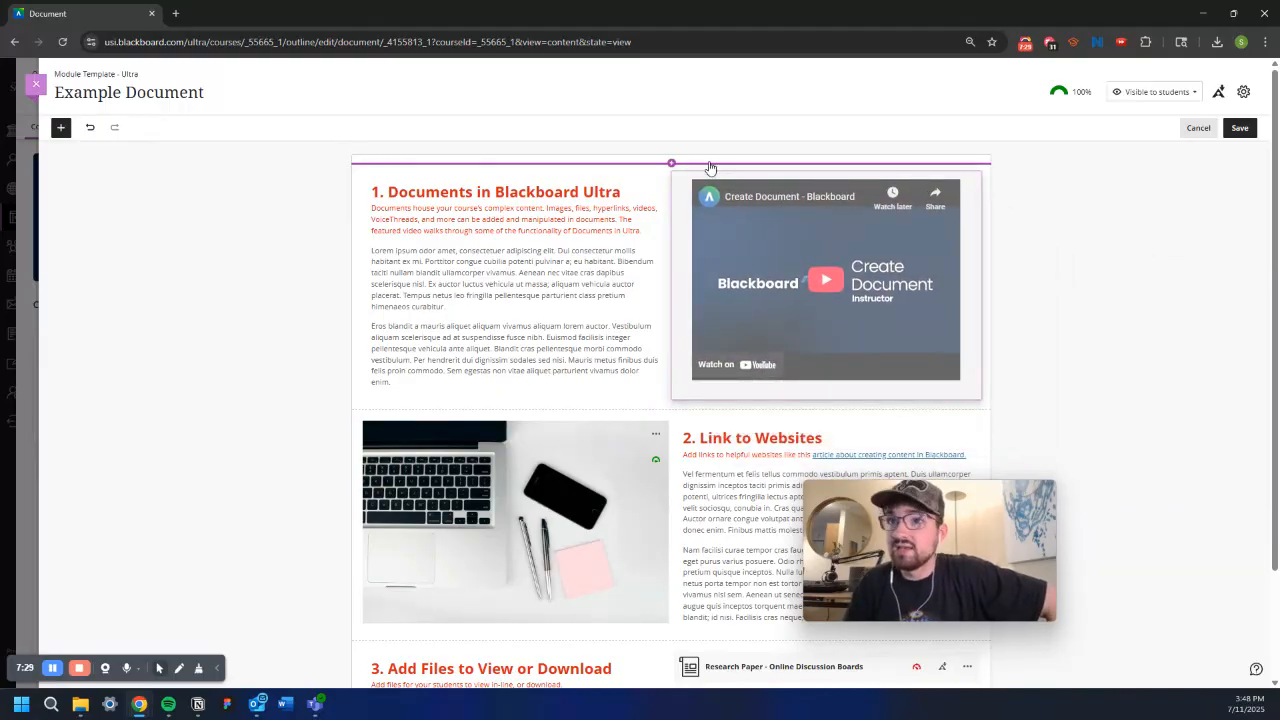
left_click_drag(710, 167, 710, 167)
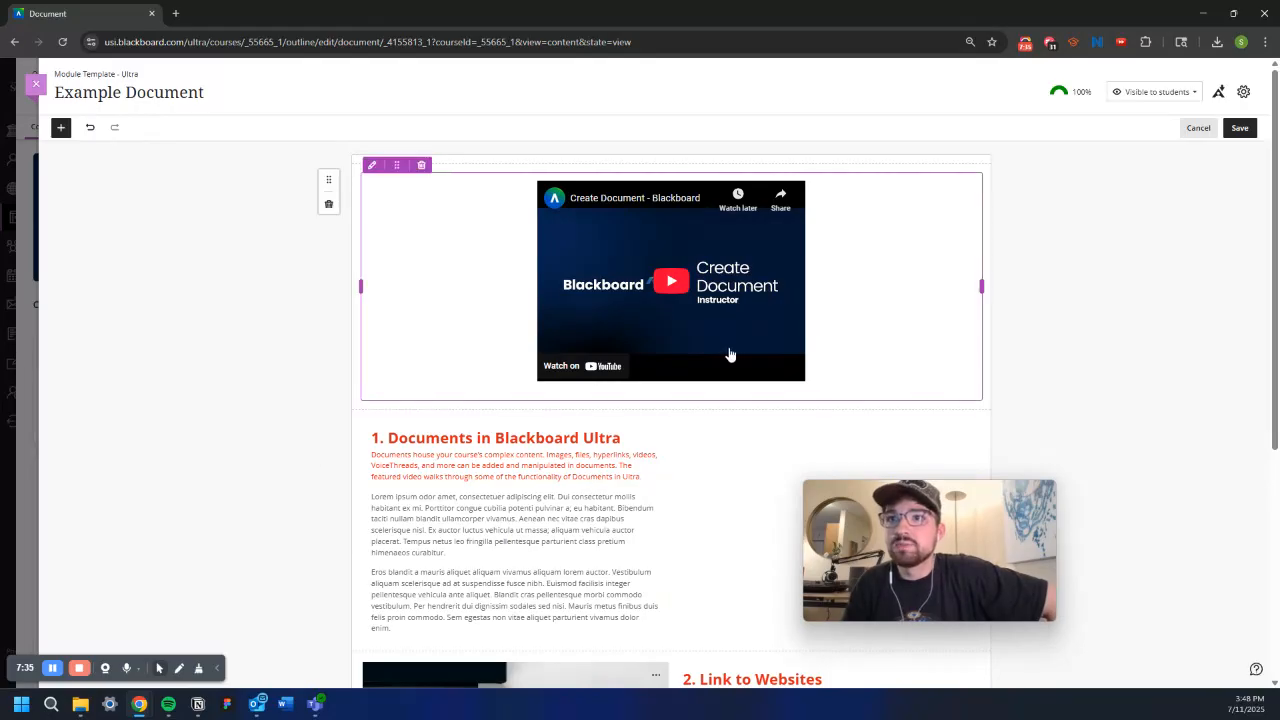
Move the video block between the laptop image and the section 2 text, resizing the image to a quarter and the video to half the row.
left_click_drag(394, 164, 673, 377)
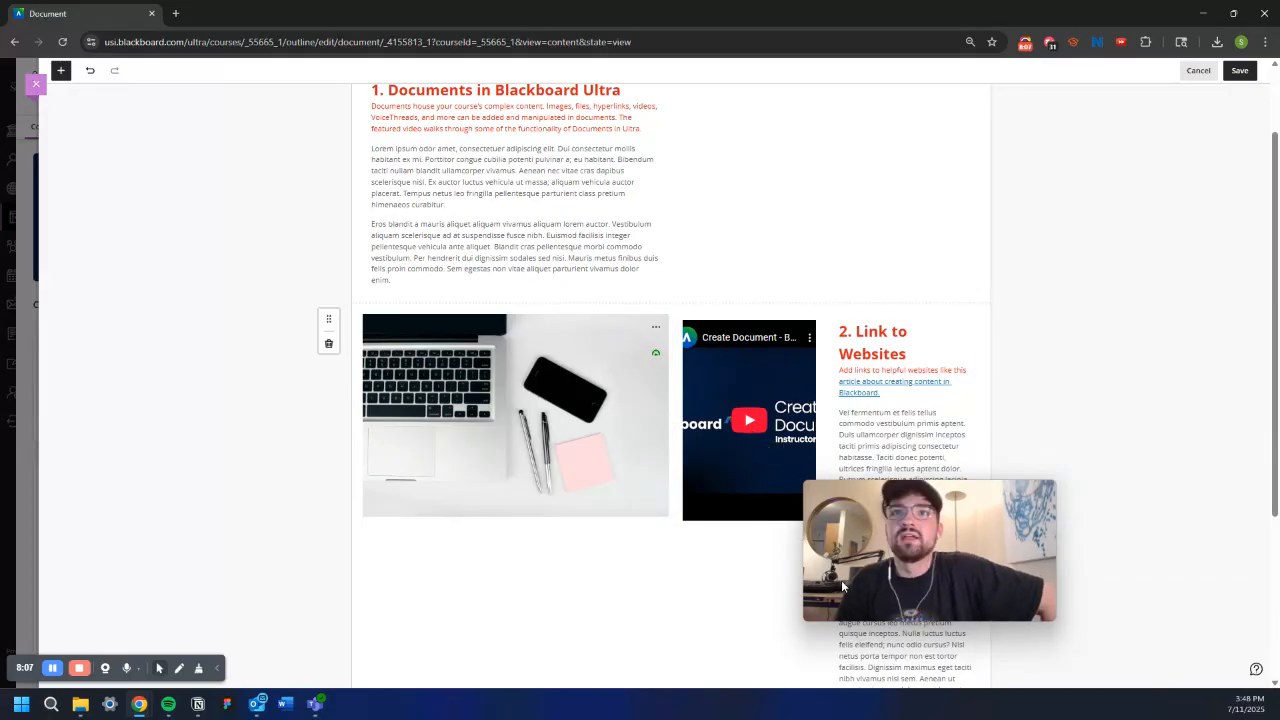
left_click_drag(671, 416, 515, 415)
left_click_drag(672, 422, 517, 424)
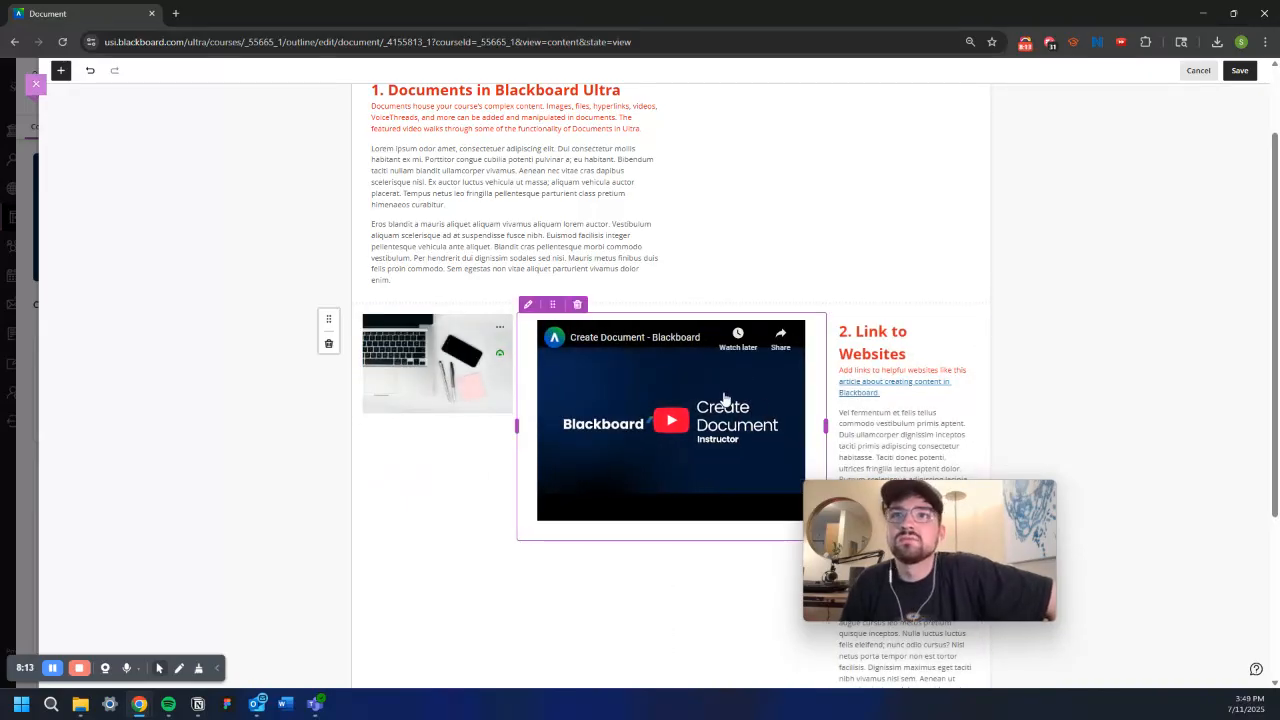
scroll(725, 398, "down", 2)
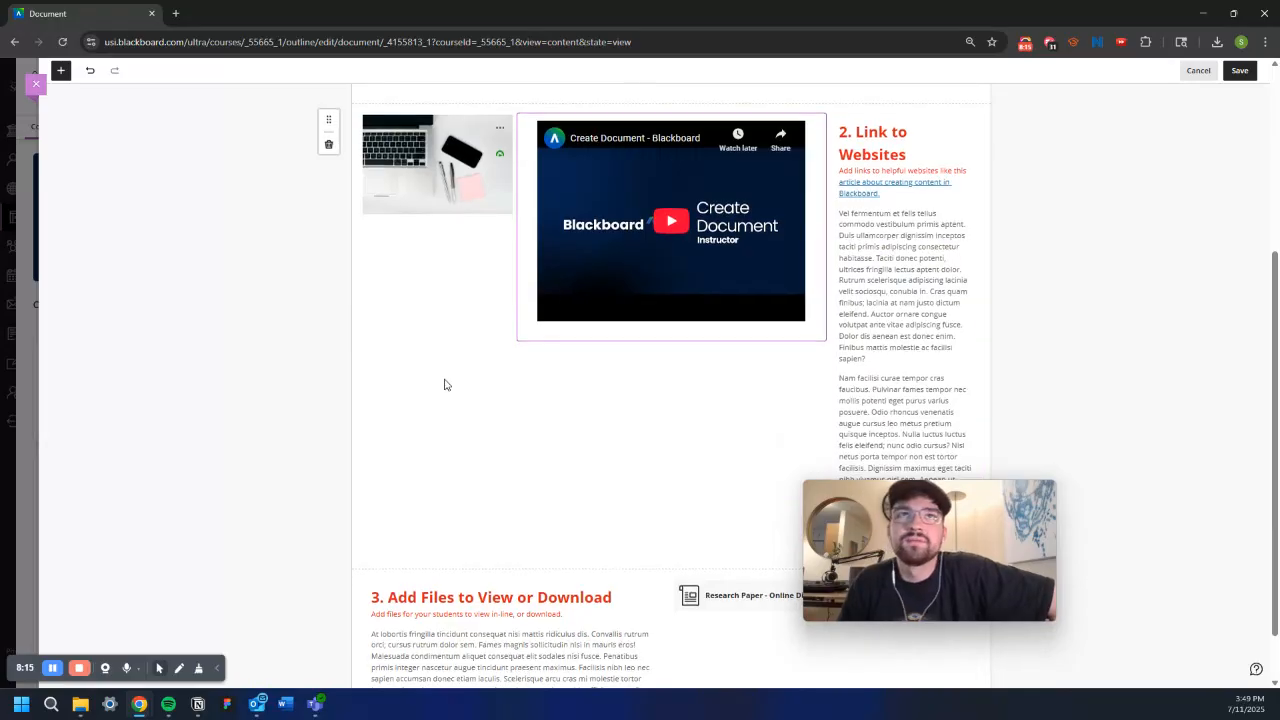
scroll(443, 380, "up", 2)
scroll(683, 416, "down", 2)
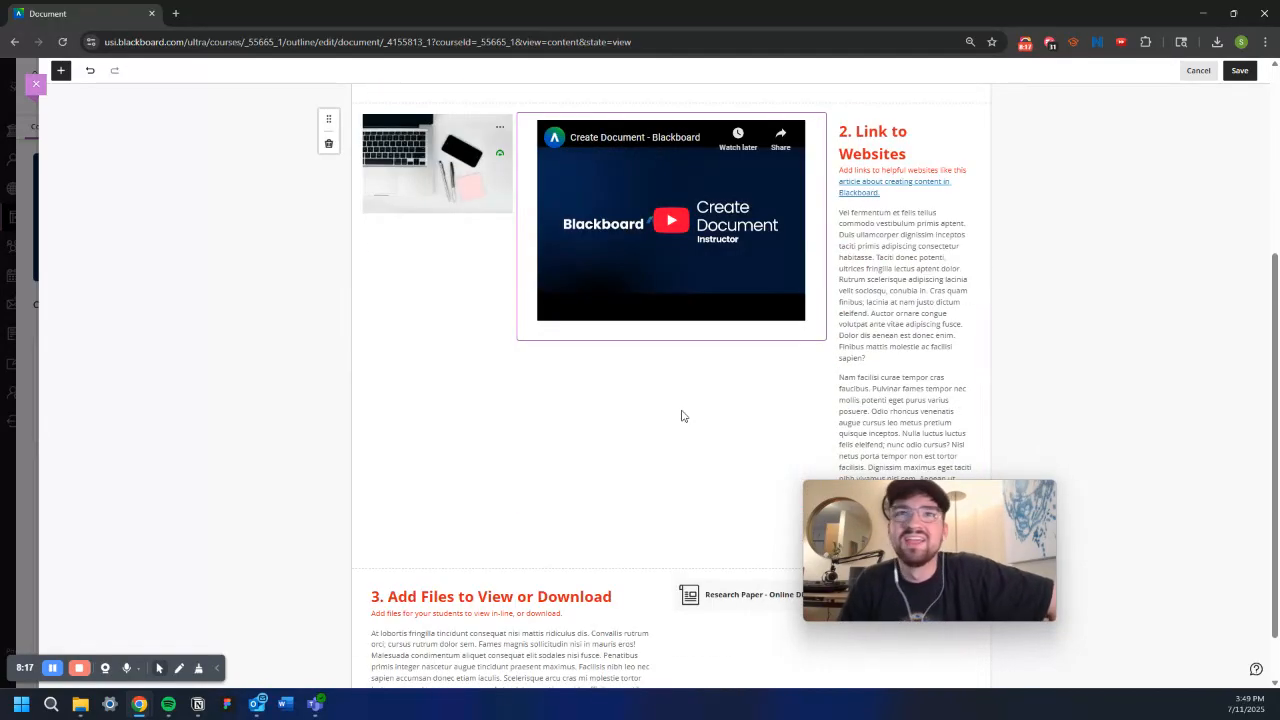
scroll(680, 440, "down", 1)
scroll(643, 462, "up", 3)
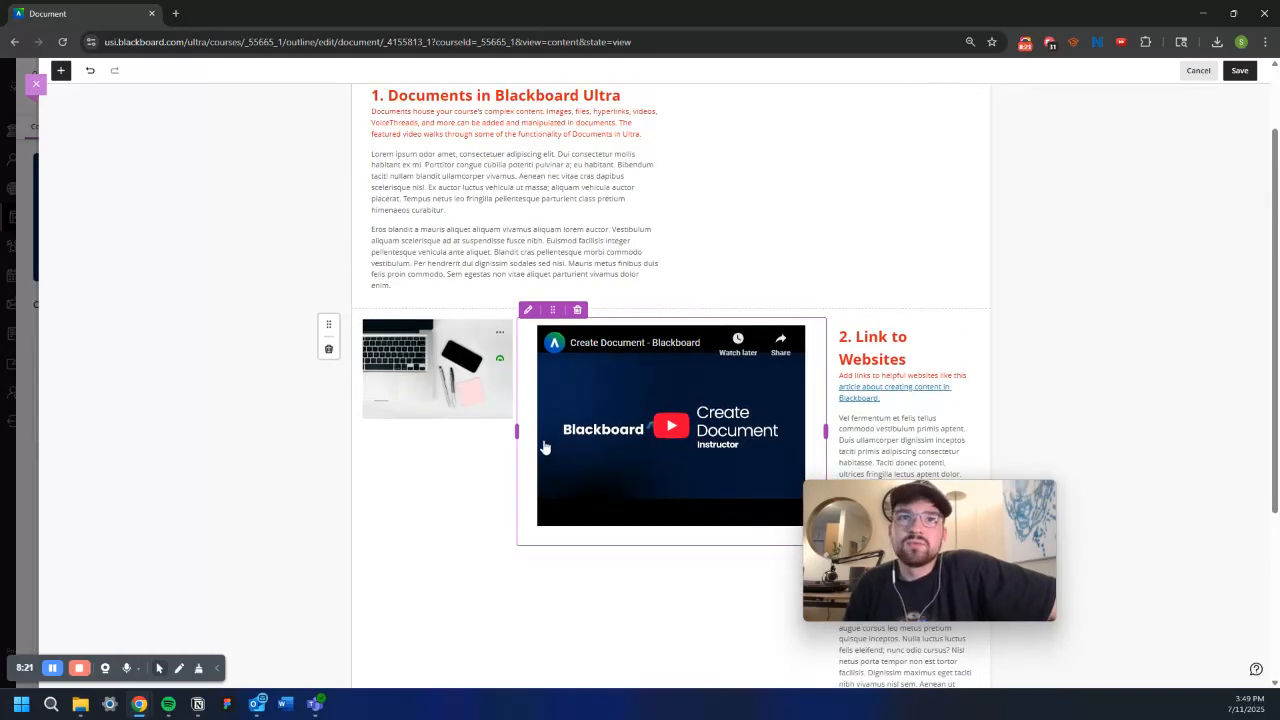
left_click_drag(516, 432, 531, 430)
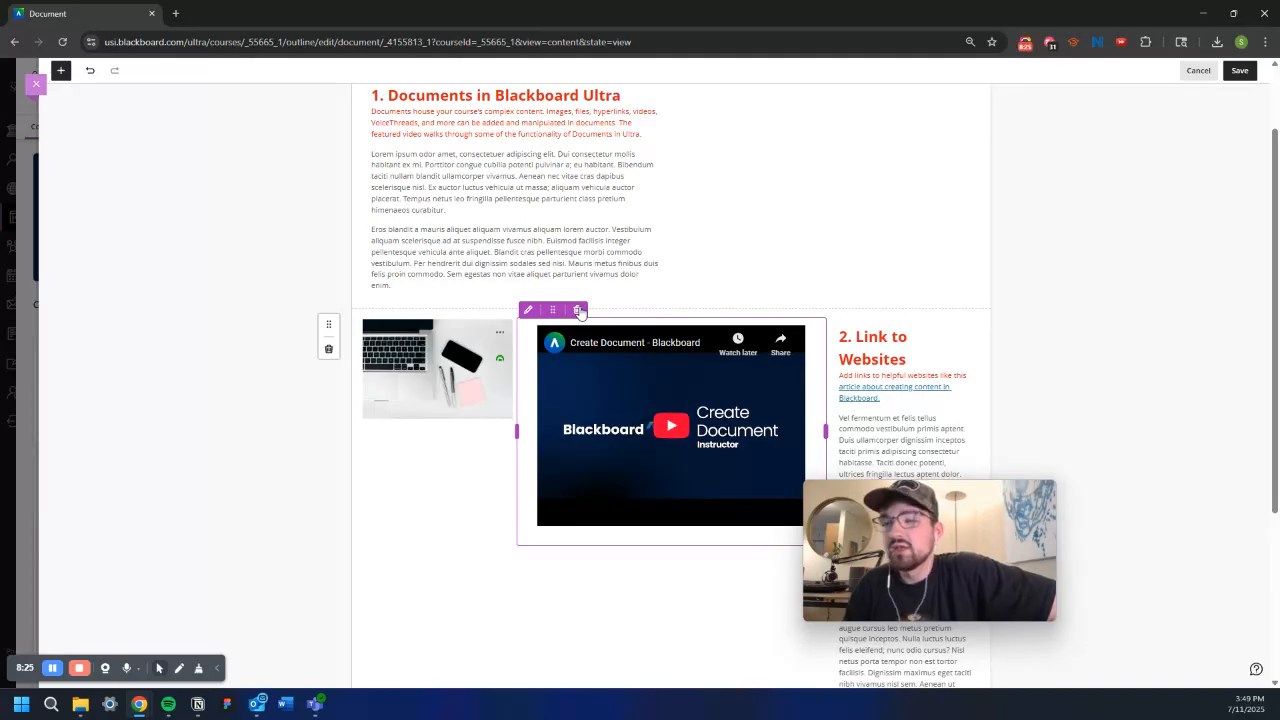
Open and close the video block's content editor, and move the block back beside the section 1 text.
left_click(529, 311)
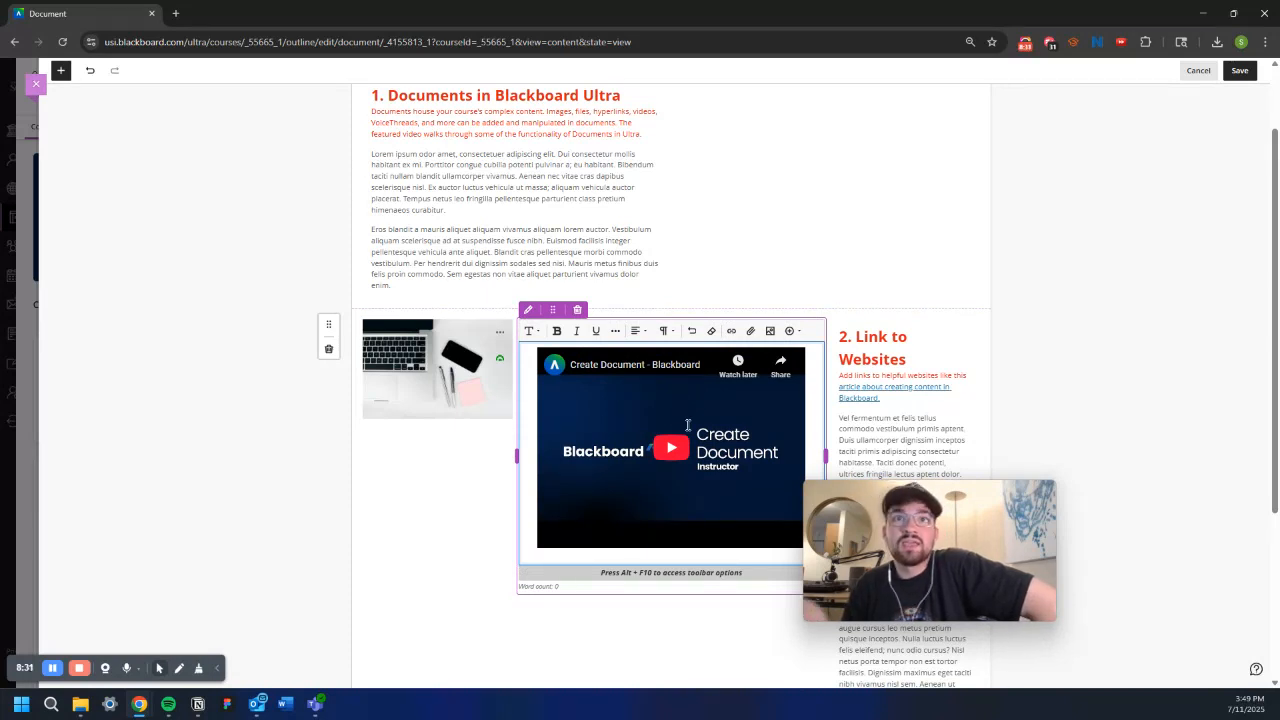
left_click(1127, 352)
mouse_move(558, 346)
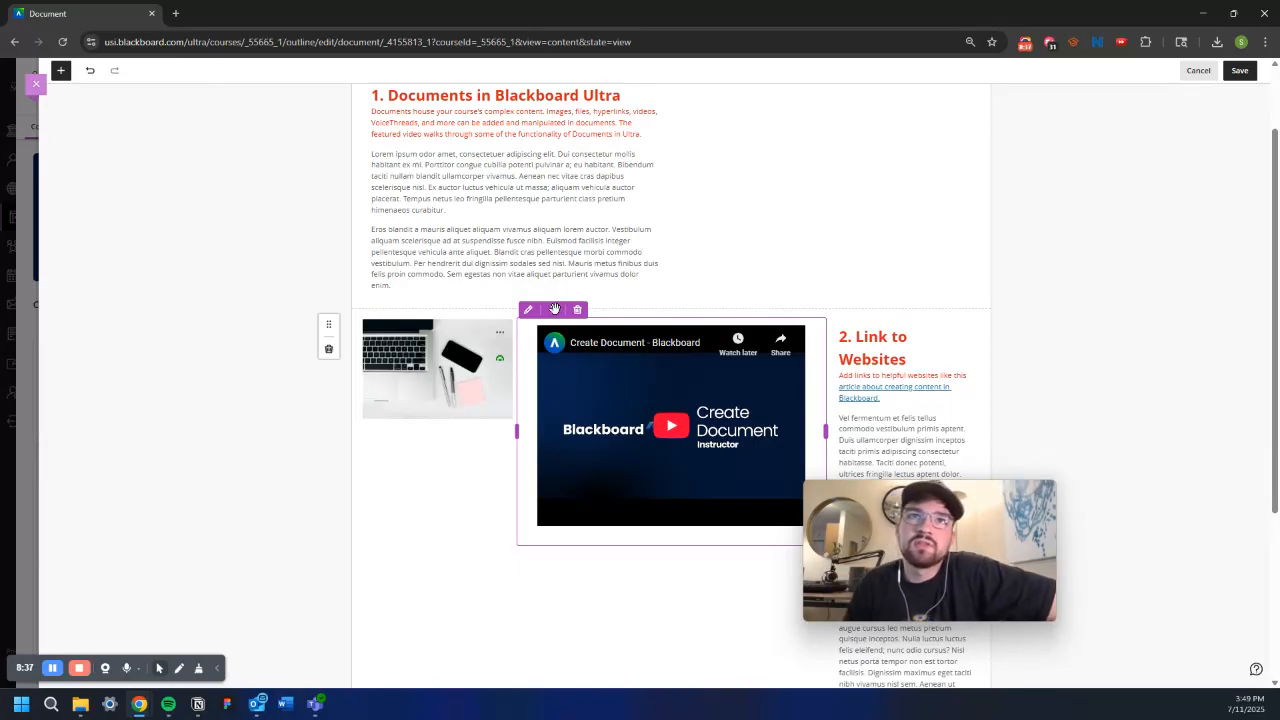
left_click_drag(555, 309, 811, 266)
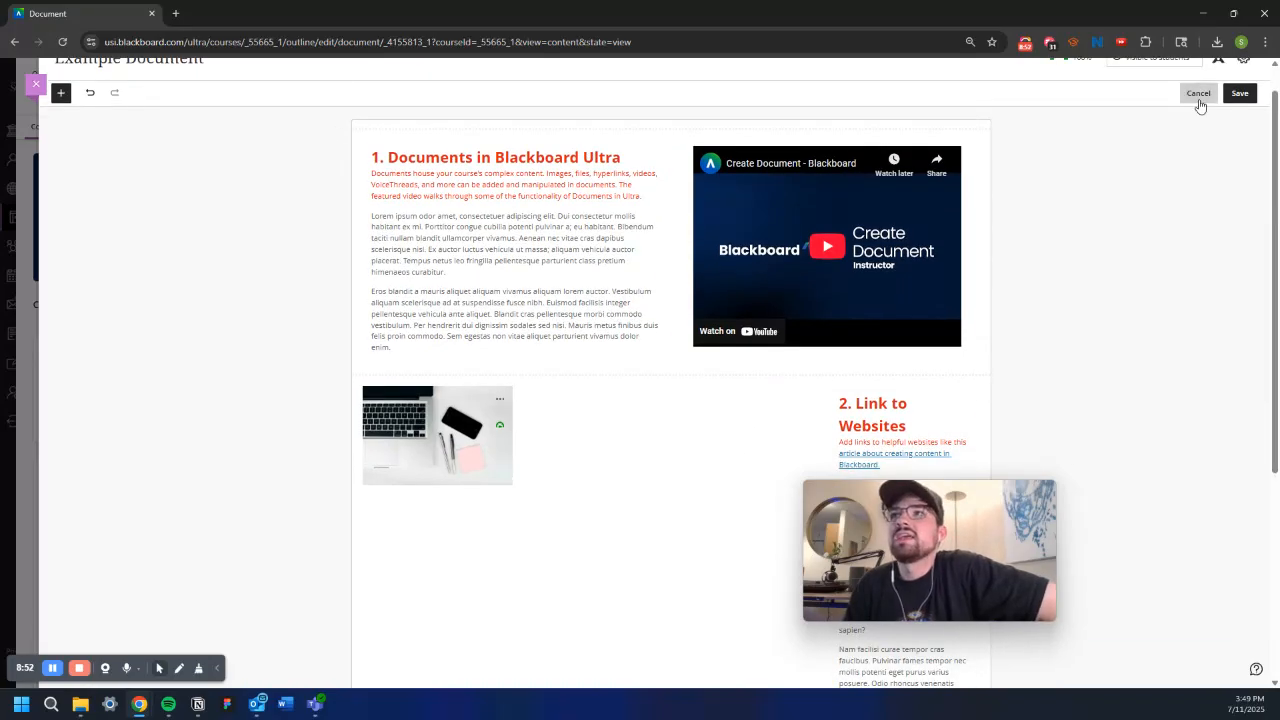
Cancel the document edit without saving the changes, and close Example Document to return to the course content page.
left_click(1199, 100)
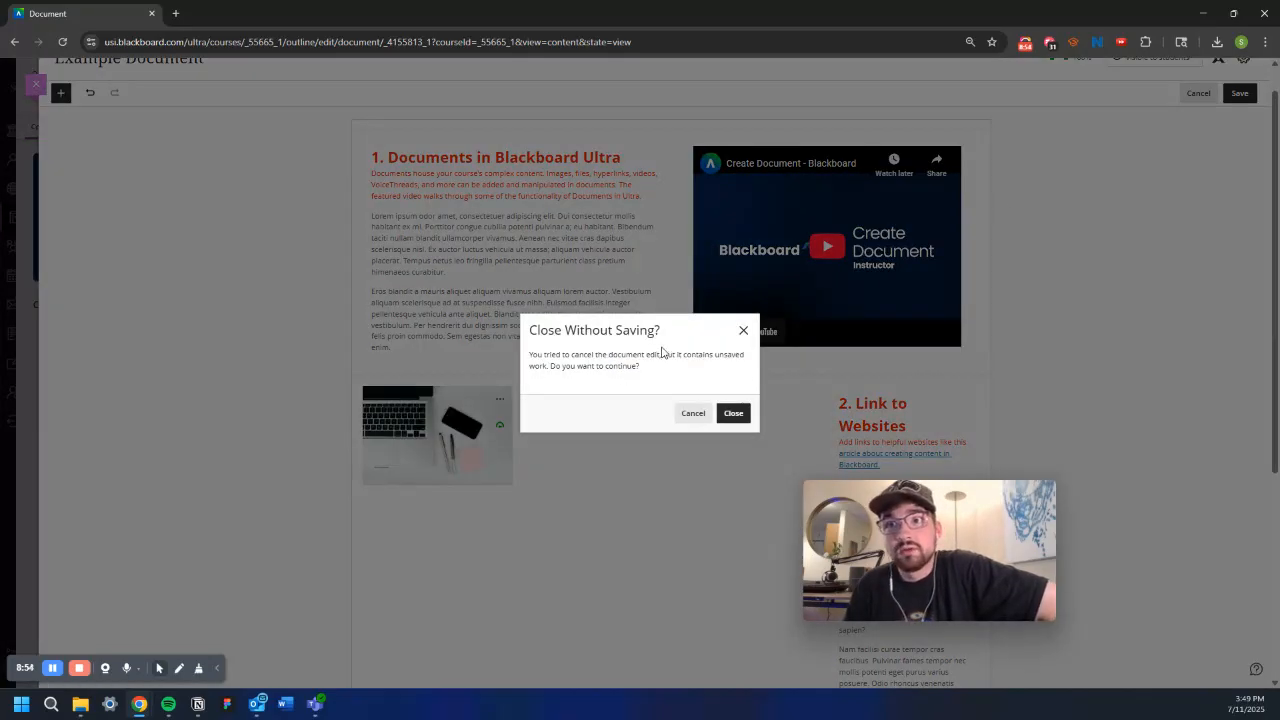
left_click(731, 413)
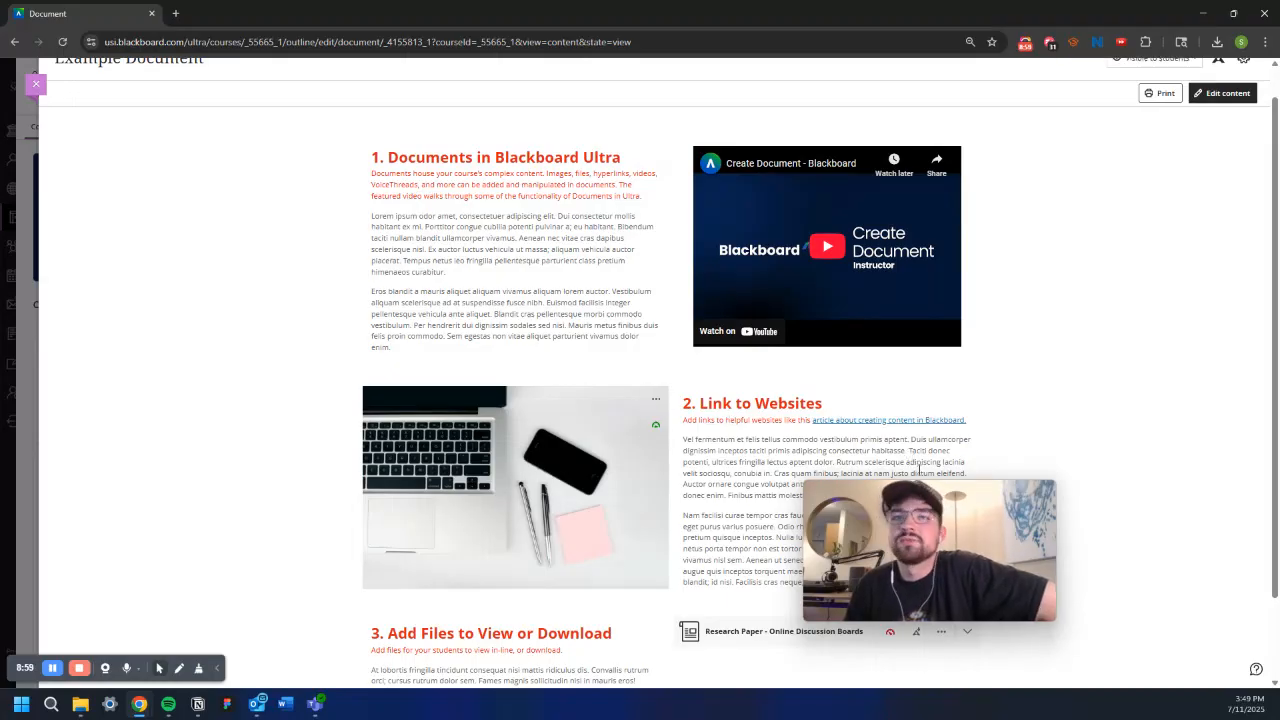
scroll(515, 350, "up", 1)
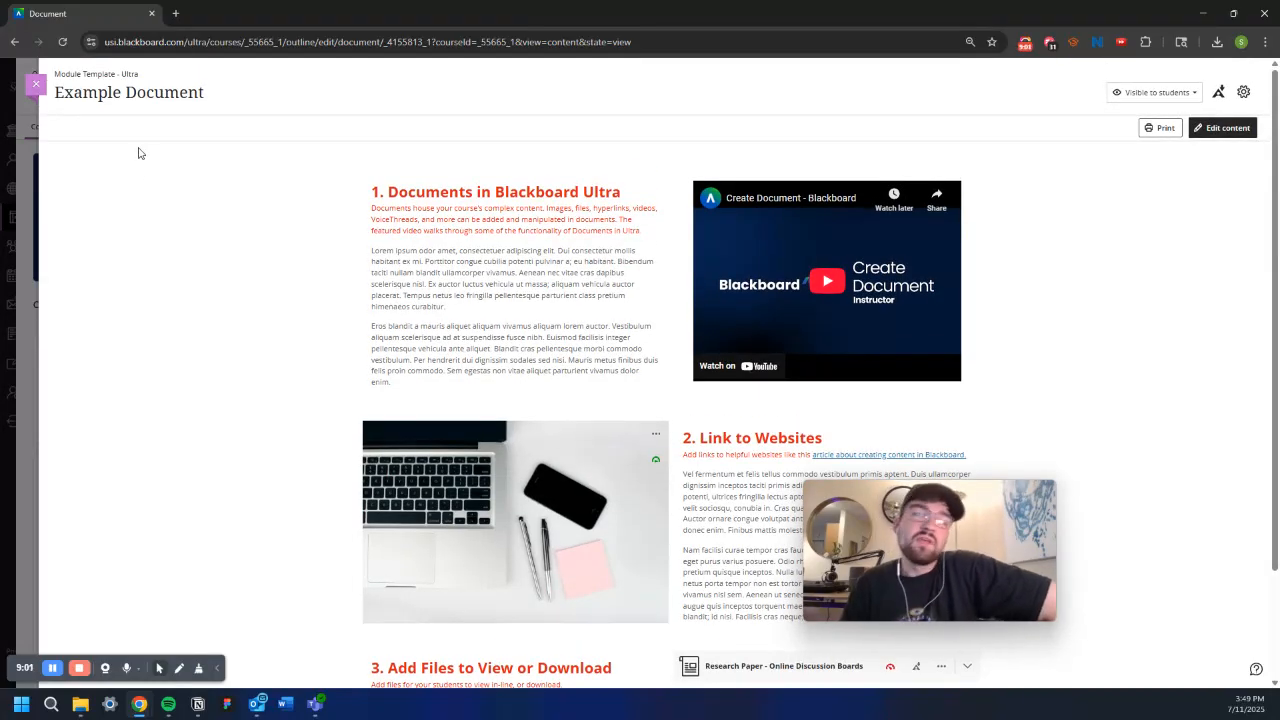
left_click(36, 92)
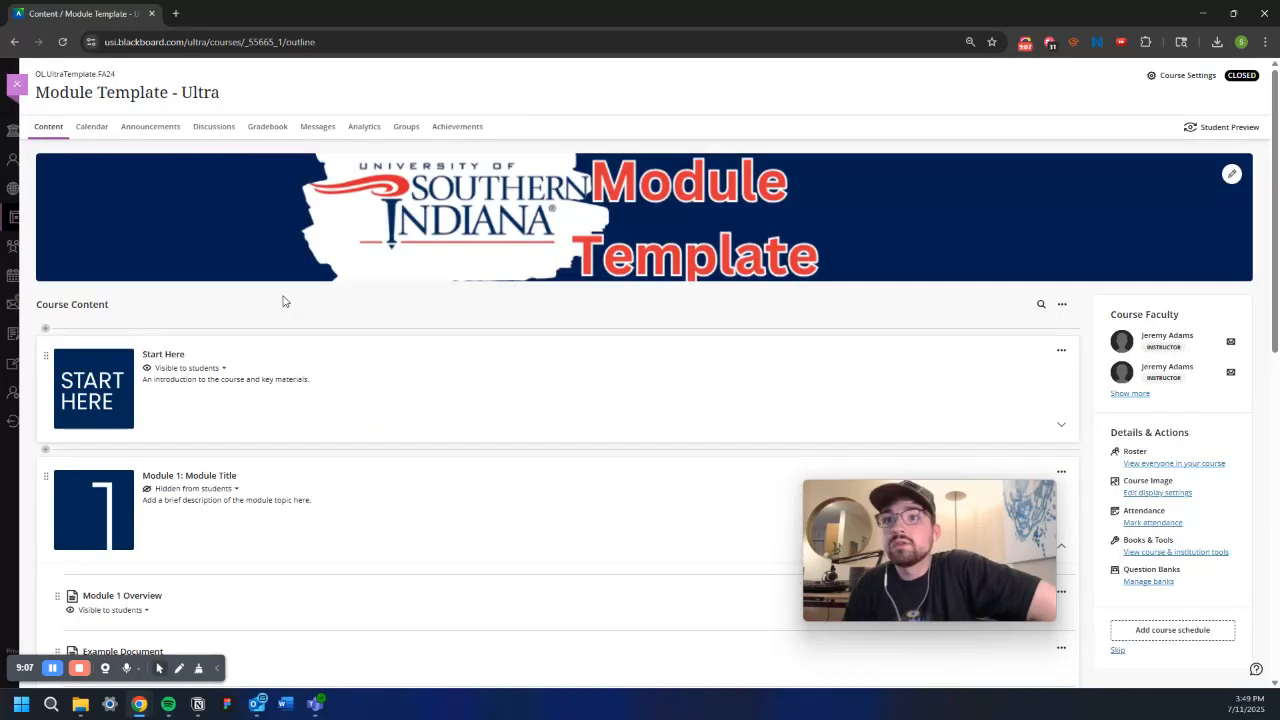